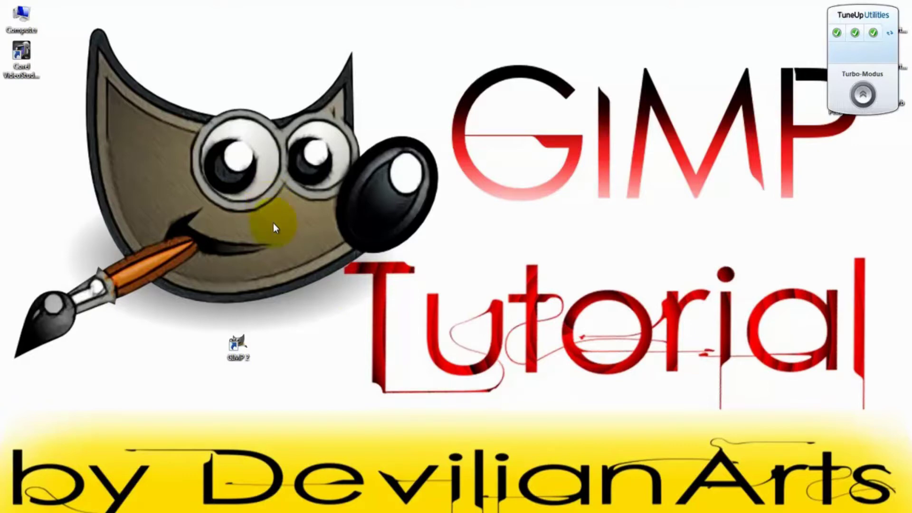
# Launch GIMP from its desktop shortcut, maximize it, then minimize and bring it back.
pyautogui.click(246, 352)
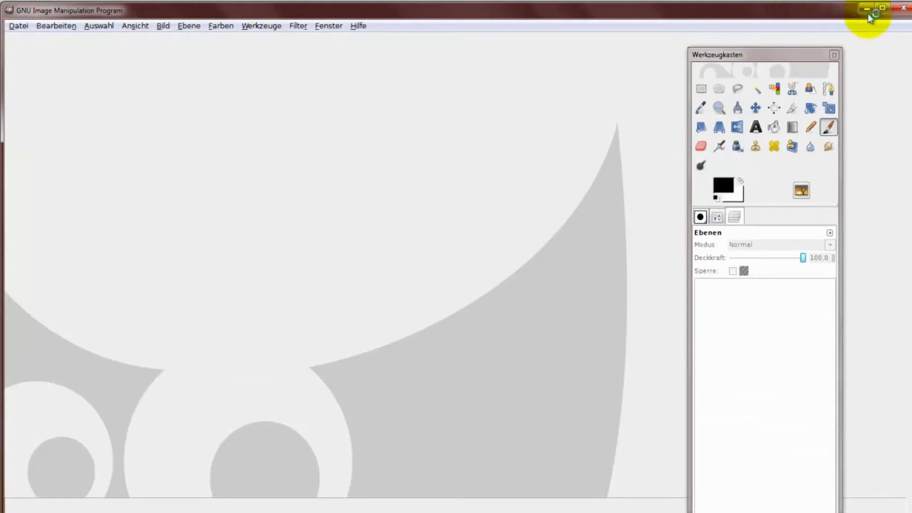
pyautogui.click(882, 8)
pyautogui.click(858, 7)
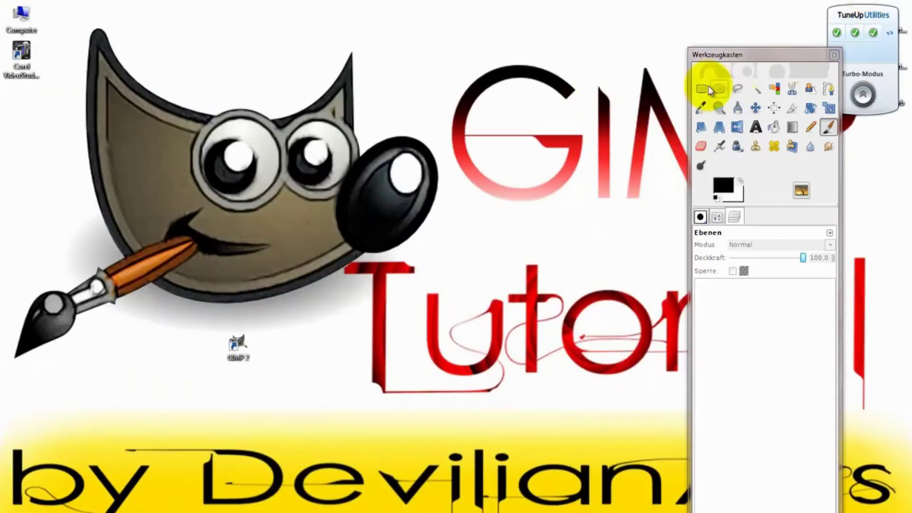
pyautogui.hotkey('alt', 'Tab')
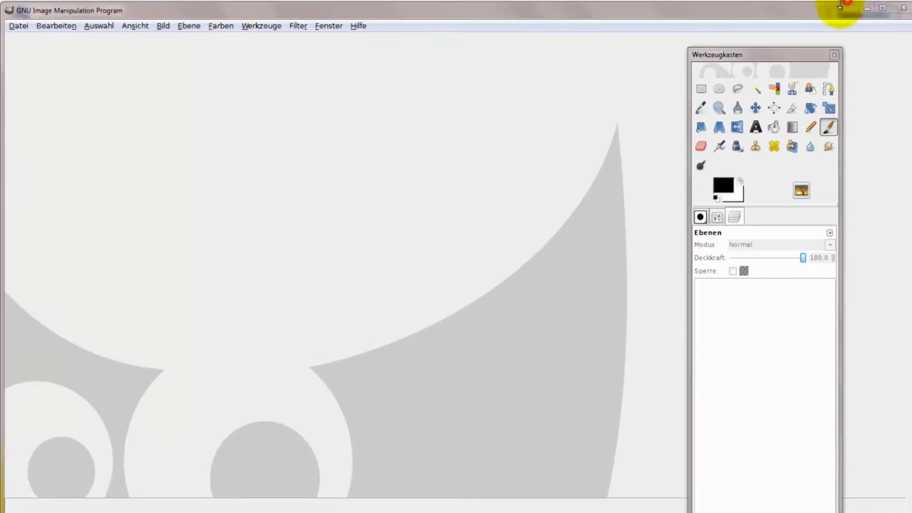
# Restore GIMP to a floating window, narrow the toolbox and place the two side by side.
pyautogui.moveTo(841, 7)
pyautogui.mouseDown()
pyautogui.moveTo(826, 48)
pyautogui.moveTo(566, 126)
pyautogui.moveTo(218, 146)
pyautogui.mouseUp()
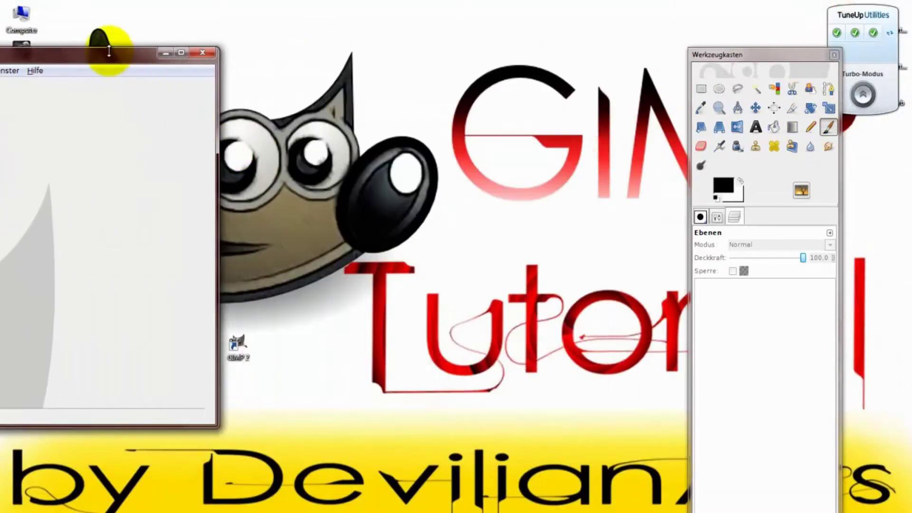
pyautogui.moveTo(106, 48); pyautogui.dragTo(527, 63)
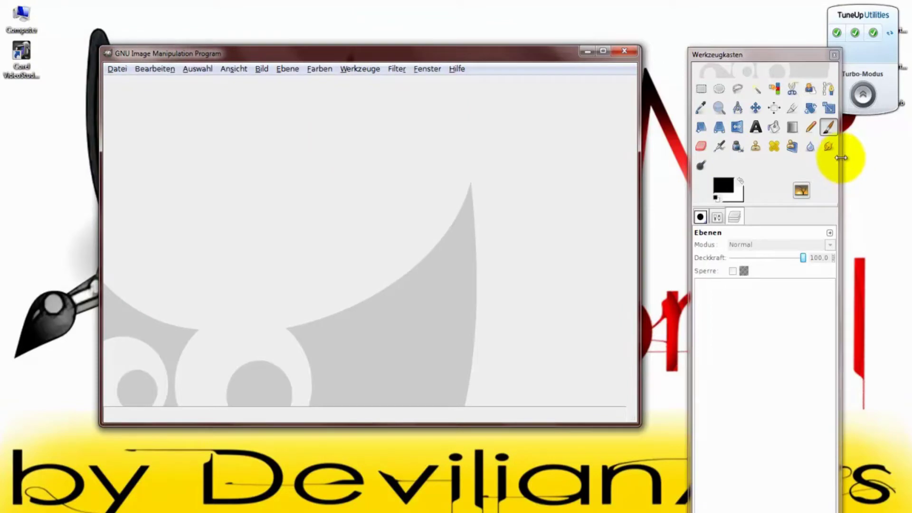
pyautogui.moveTo(839, 158); pyautogui.dragTo(801, 172)
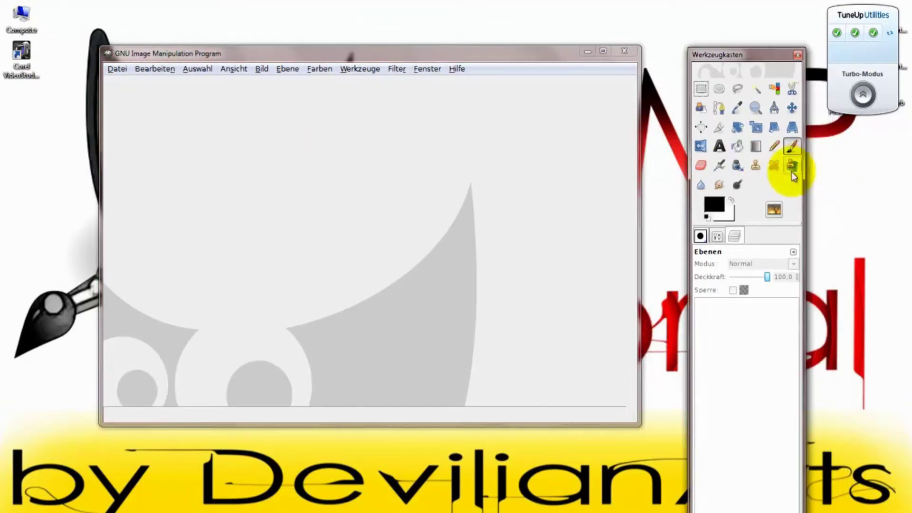
pyautogui.moveTo(278, 56); pyautogui.dragTo(311, 56)
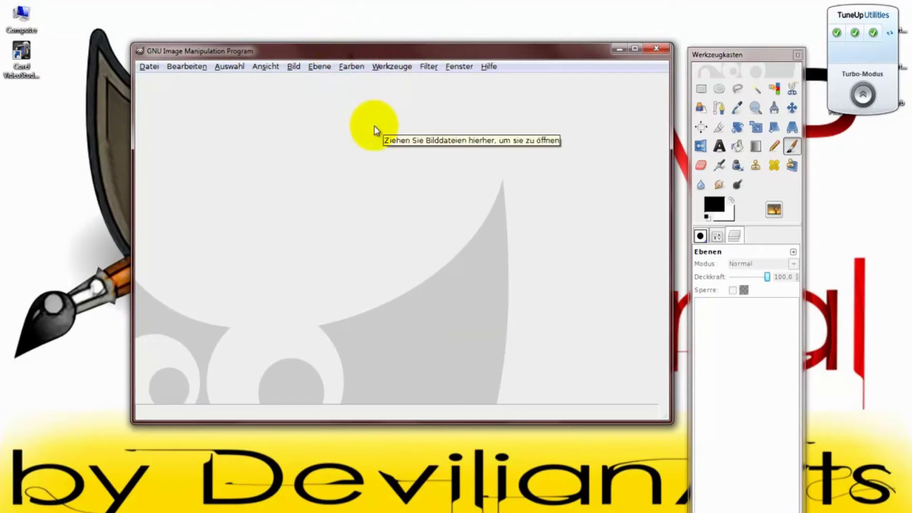
# Close GIMP and search Google for 'Gimper.net'.
pyautogui.click(657, 48)
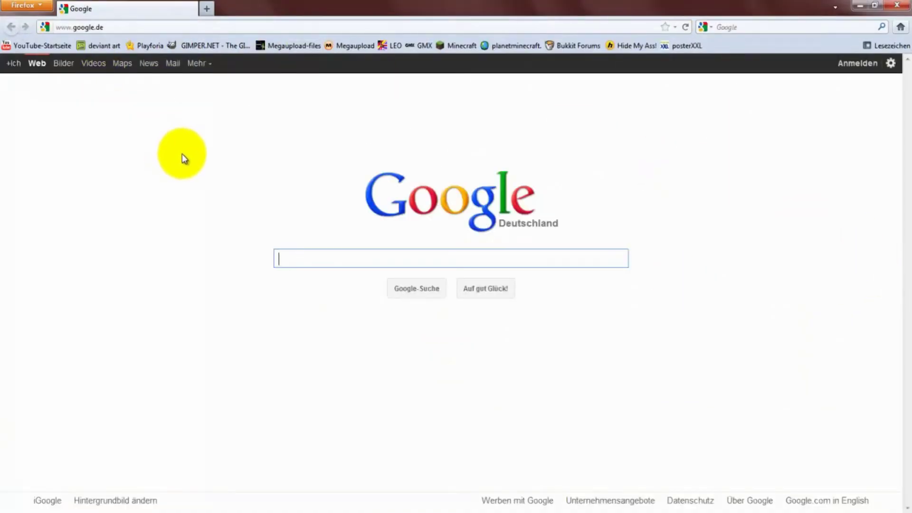
pyautogui.write('Gi')
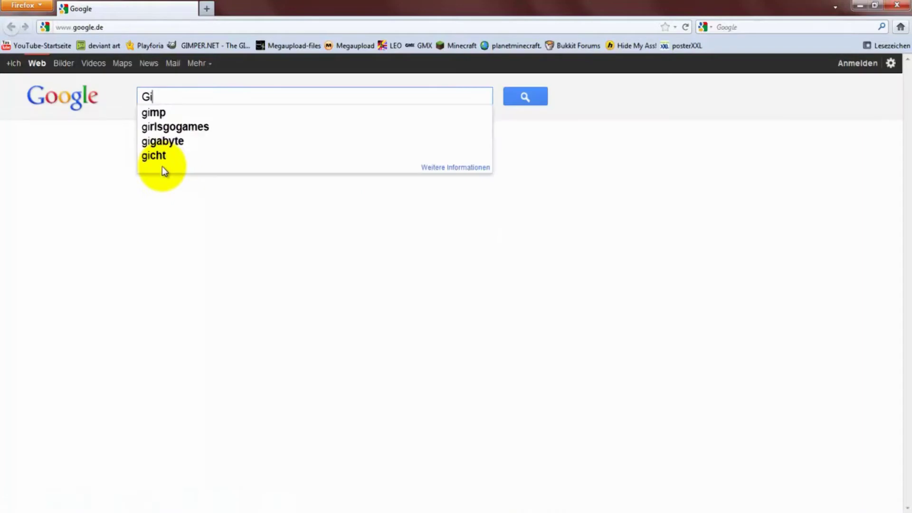
pyautogui.write('mper')
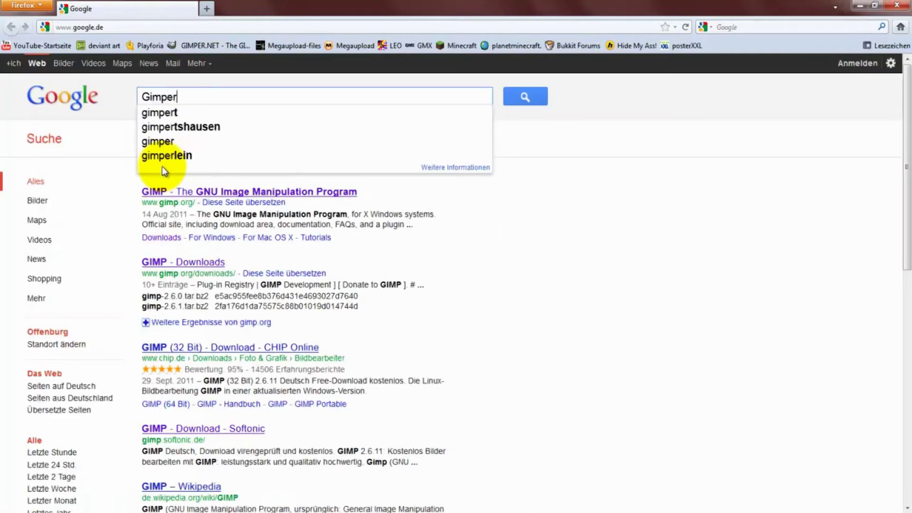
pyautogui.write('.net')
pyautogui.press('Return')
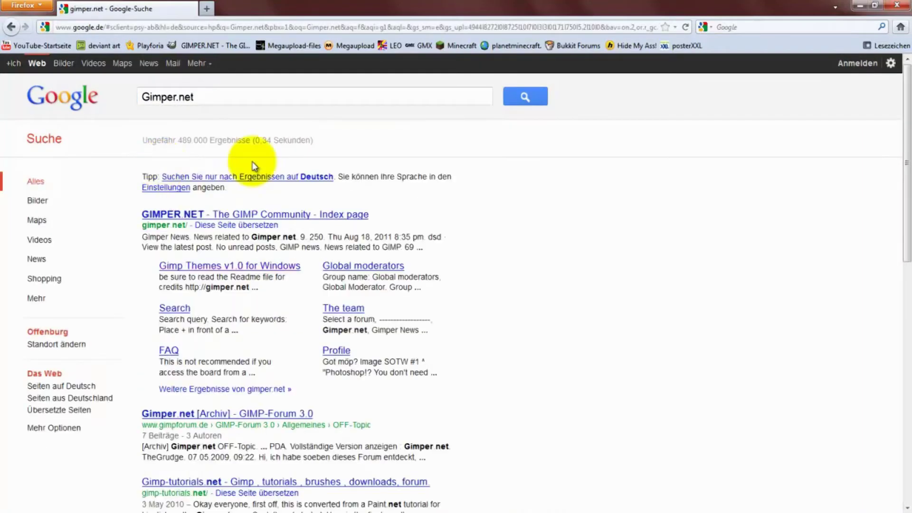
pyautogui.click(244, 215)
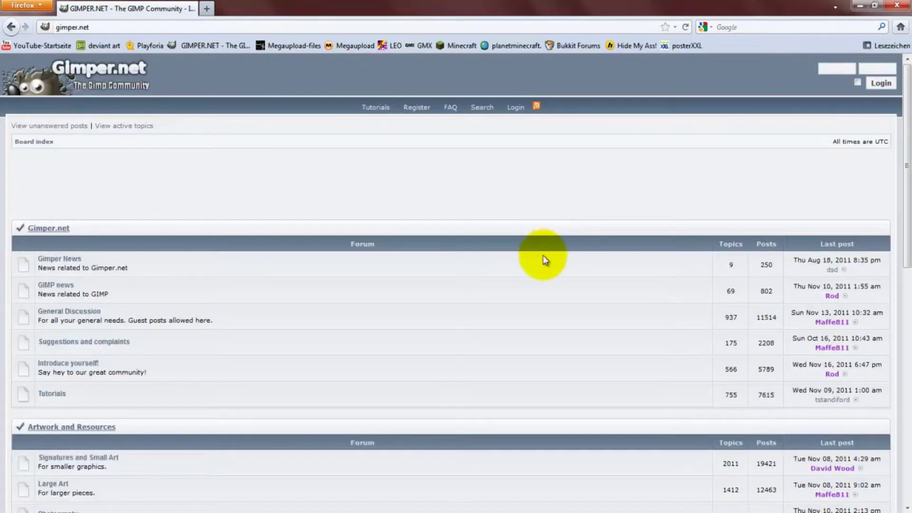
pyautogui.scroll(-5, 654, 174)
pyautogui.scroll(-10, 337, 223)
pyautogui.scroll(-4, 168, 251)
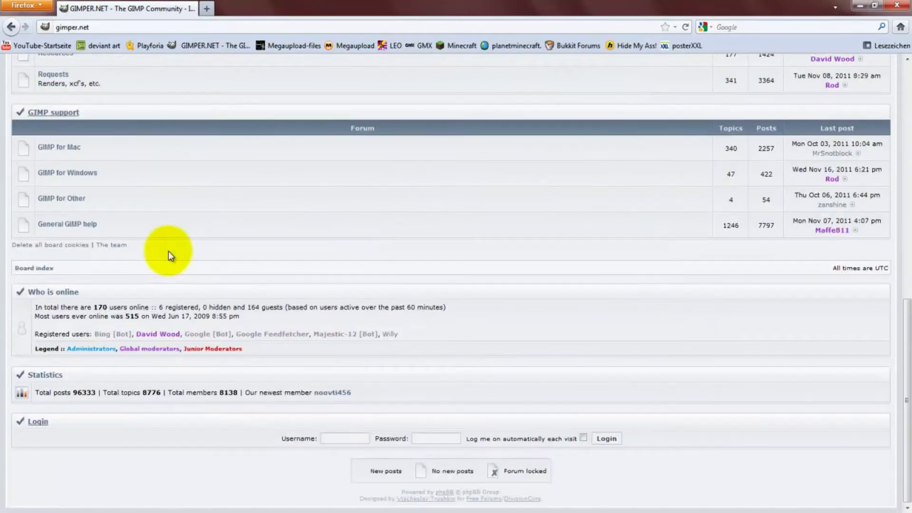
pyautogui.scroll(5, 161, 256)
pyautogui.scroll(9, 159, 258)
pyautogui.scroll(6, 157, 259)
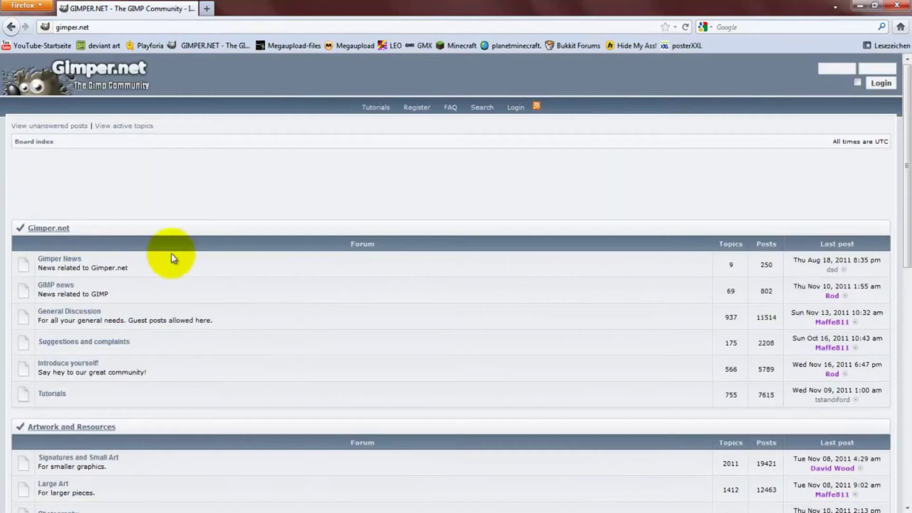
pyautogui.click(208, 45)
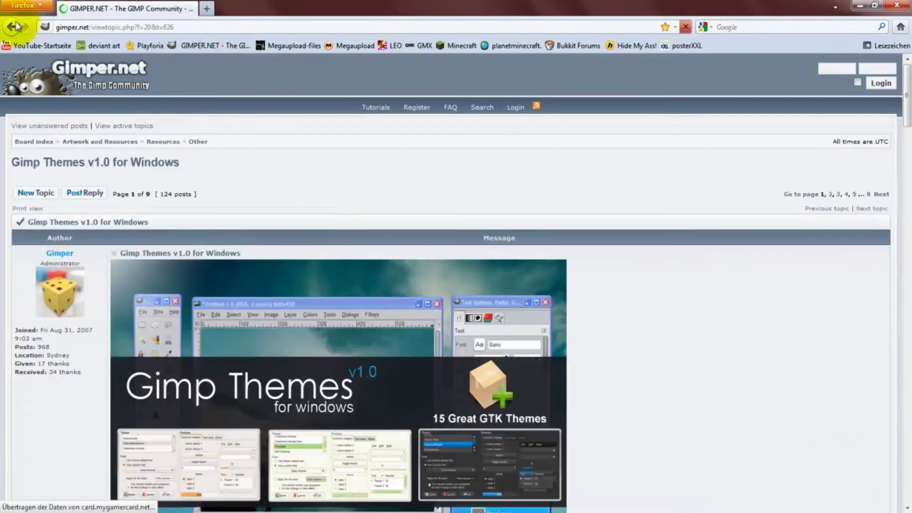
pyautogui.click(13, 27)
pyautogui.click(13, 27)
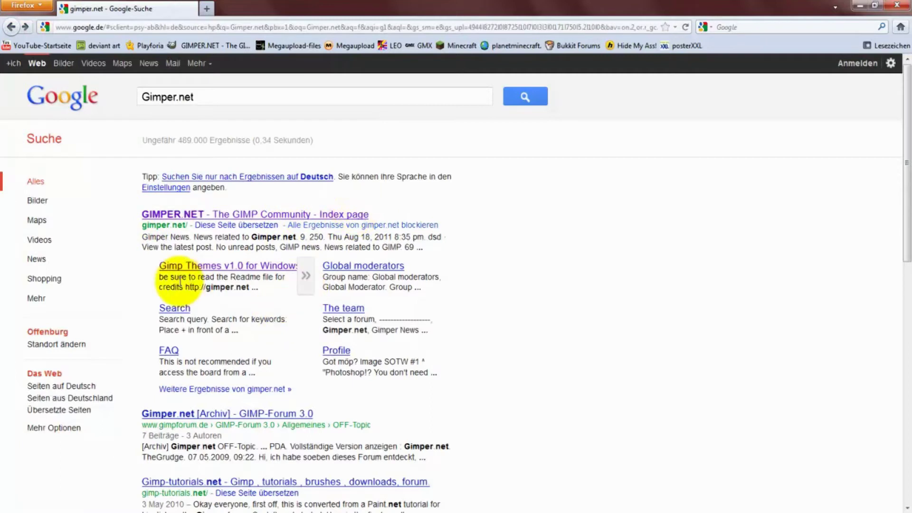
# From the 'Gimp Themes v1.0 for Windows' topic, save gimp-themes-v1-0.zip to disk.
pyautogui.click(270, 265)
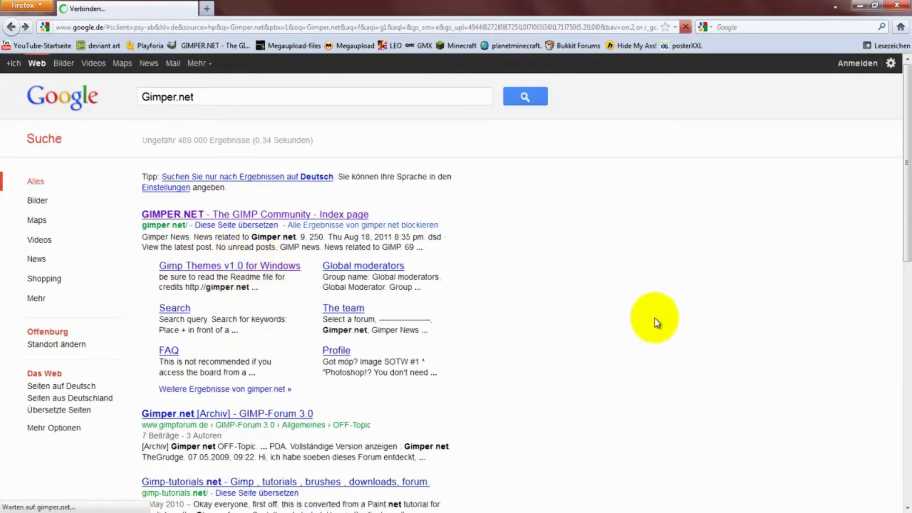
pyautogui.scroll(-3, 414, 327)
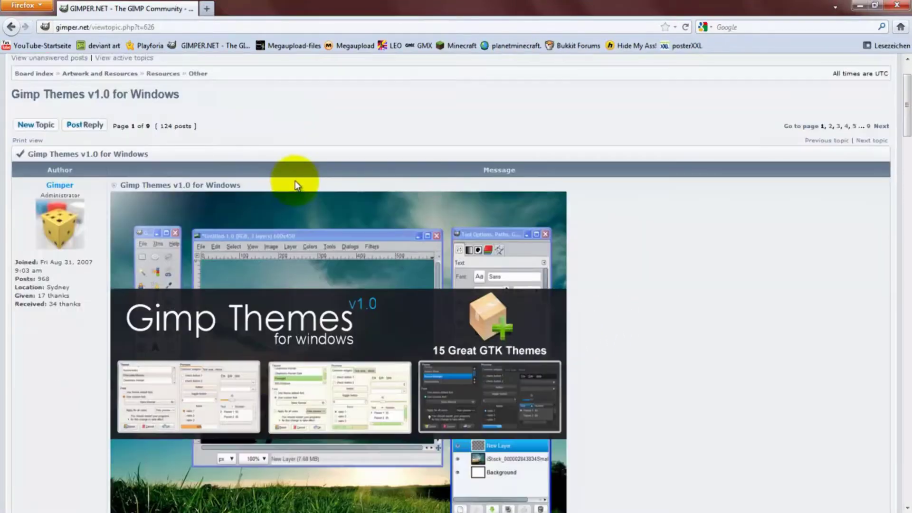
pyautogui.scroll(-3, 271, 209)
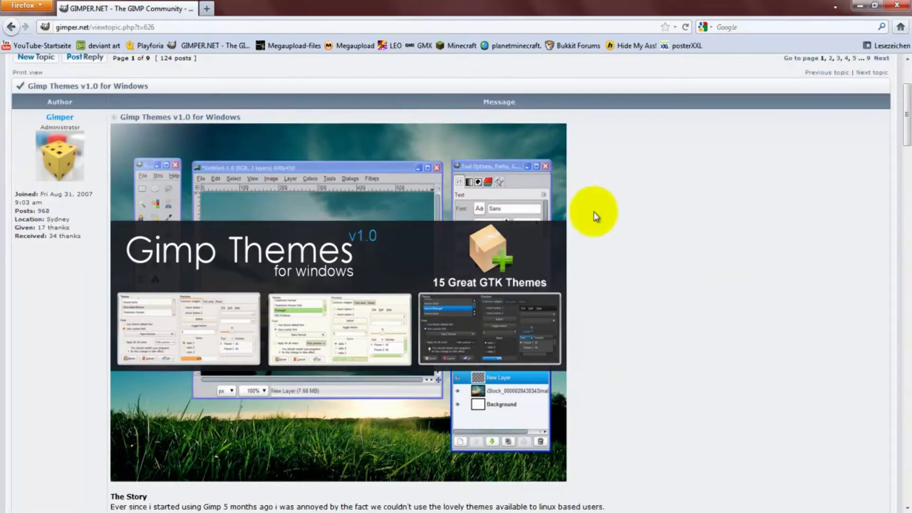
pyautogui.scroll(-3, 607, 227)
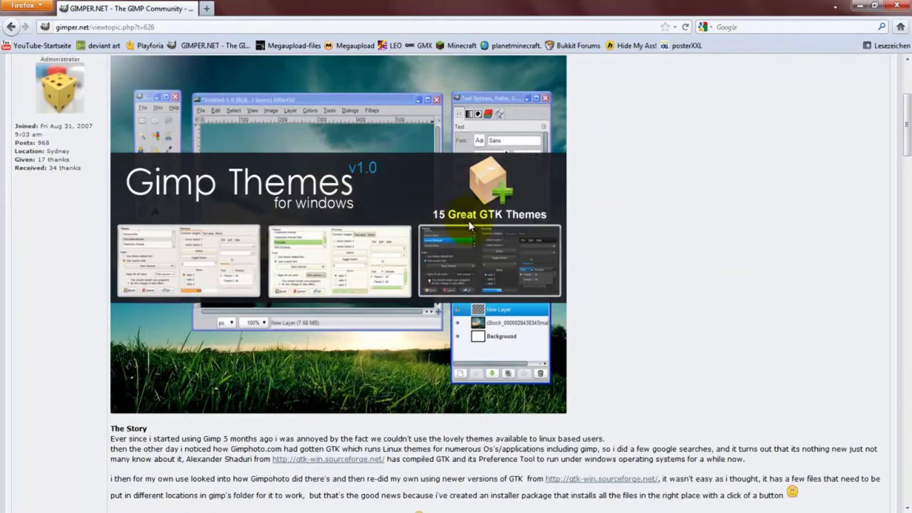
pyautogui.scroll(-6, 631, 210)
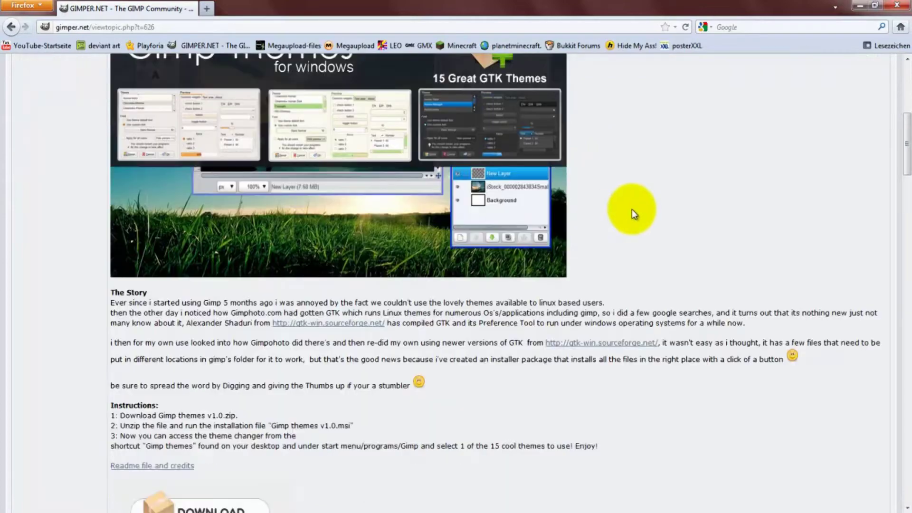
pyautogui.scroll(-3, 142, 276)
pyautogui.scroll(-6, 115, 287)
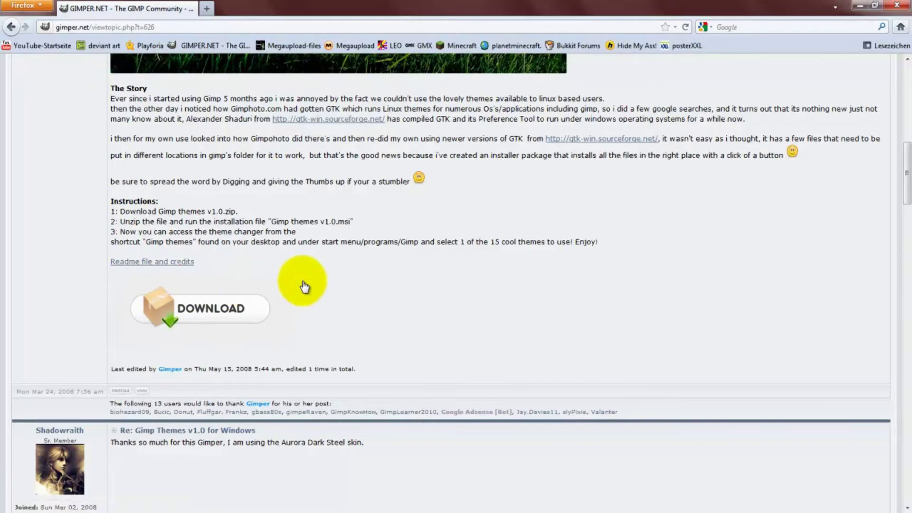
pyautogui.click(200, 306)
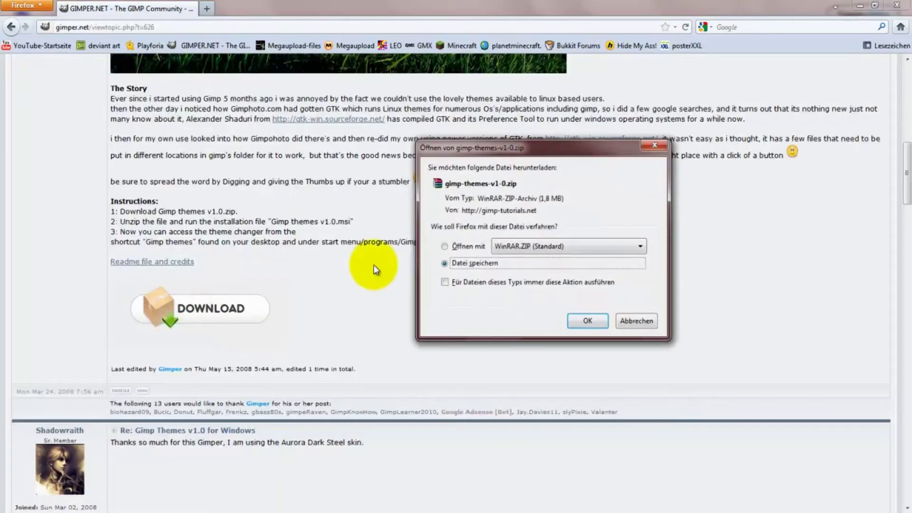
pyautogui.click(595, 324)
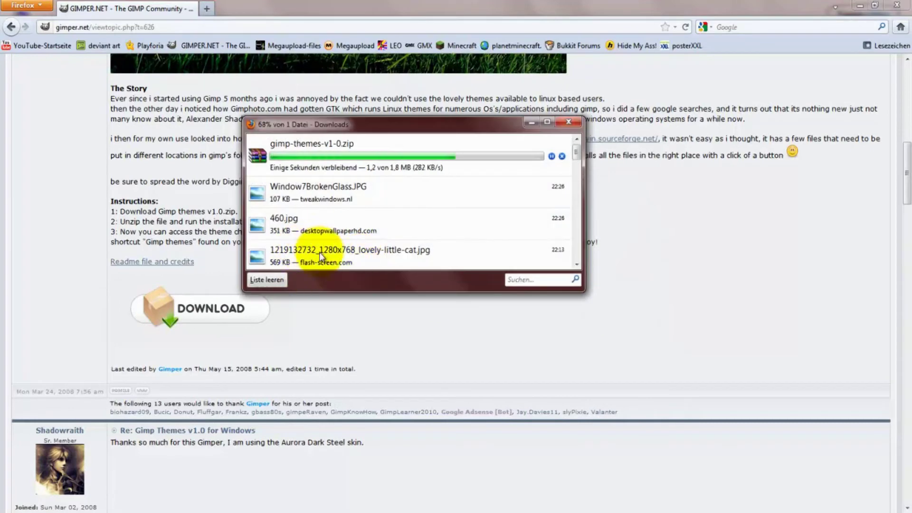
pyautogui.click(569, 123)
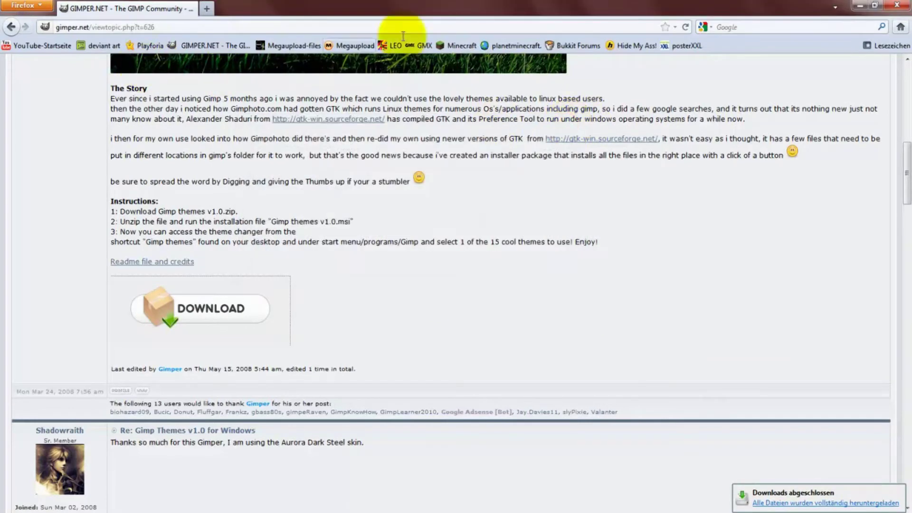
# Extract the gimp-themes archive on the desktop with Hier entpacken and place the installer beside it.
pyautogui.click(860, 6)
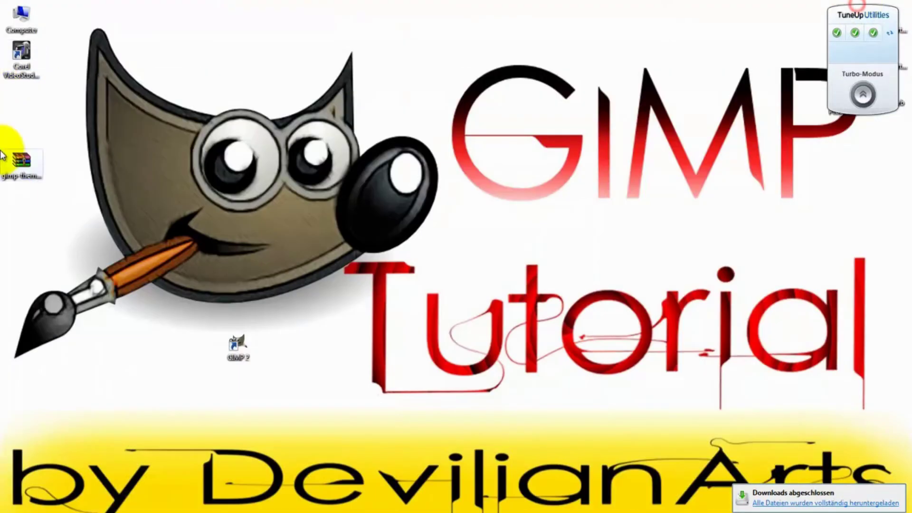
pyautogui.moveTo(19, 159)
pyautogui.mouseDown()
pyautogui.moveTo(214, 326)
pyautogui.moveTo(291, 338)
pyautogui.mouseUp()
pyautogui.rightClick(287, 341)
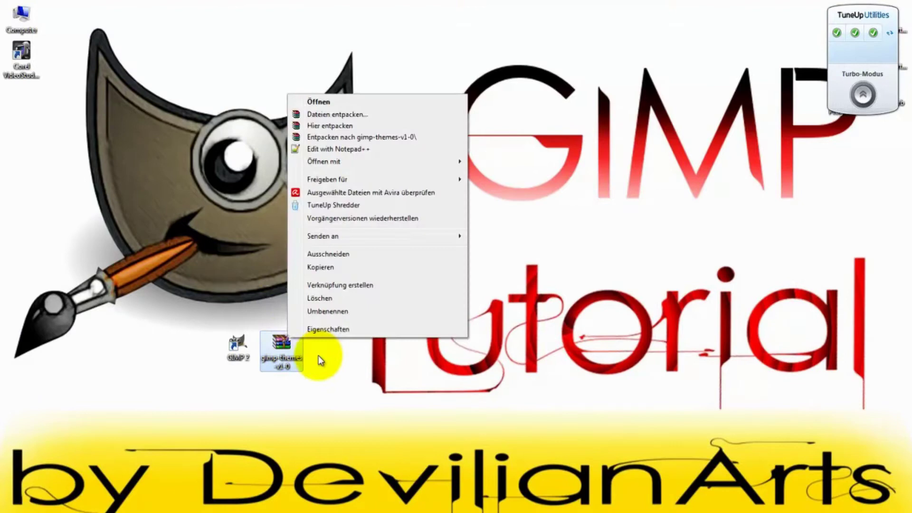
pyautogui.click(350, 116)
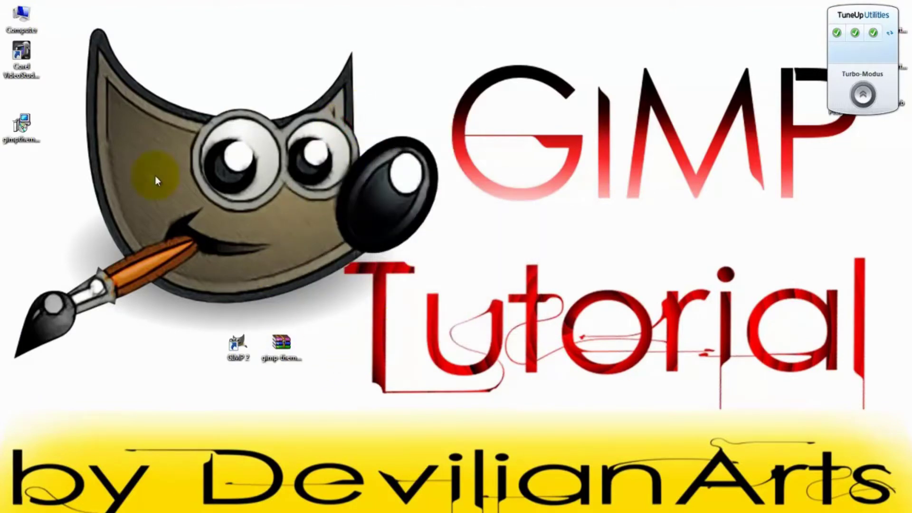
pyautogui.moveTo(21, 124); pyautogui.dragTo(328, 343)
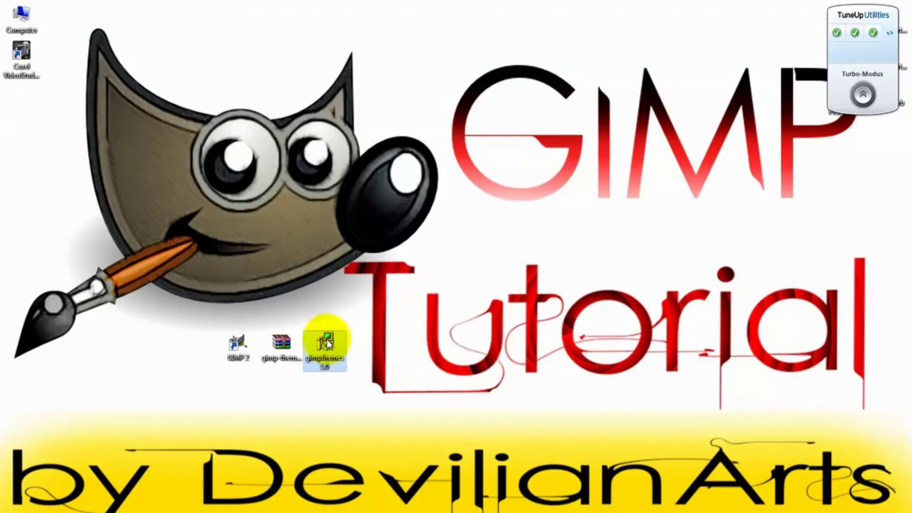
# Start the Gimp Themes installer, get past the welcome page, then cancel and finish the setup.
pyautogui.doubleClick(327, 342)
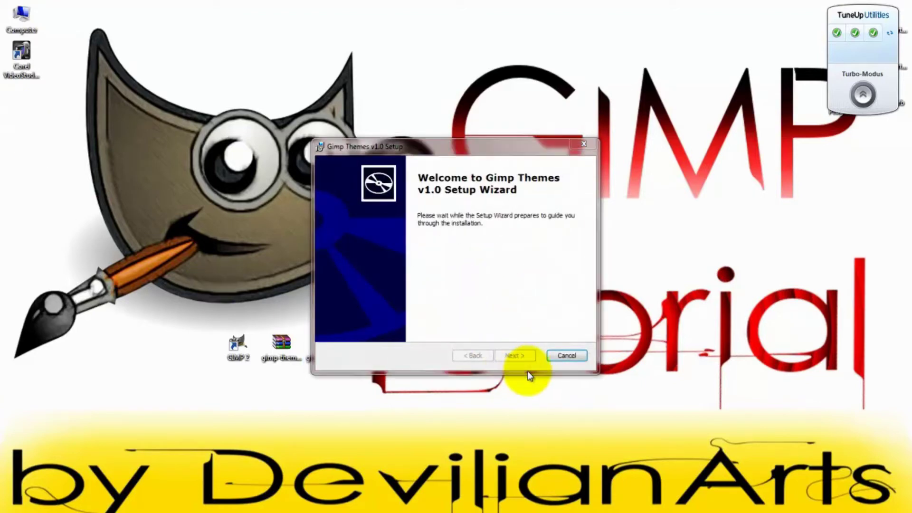
pyautogui.click(522, 355)
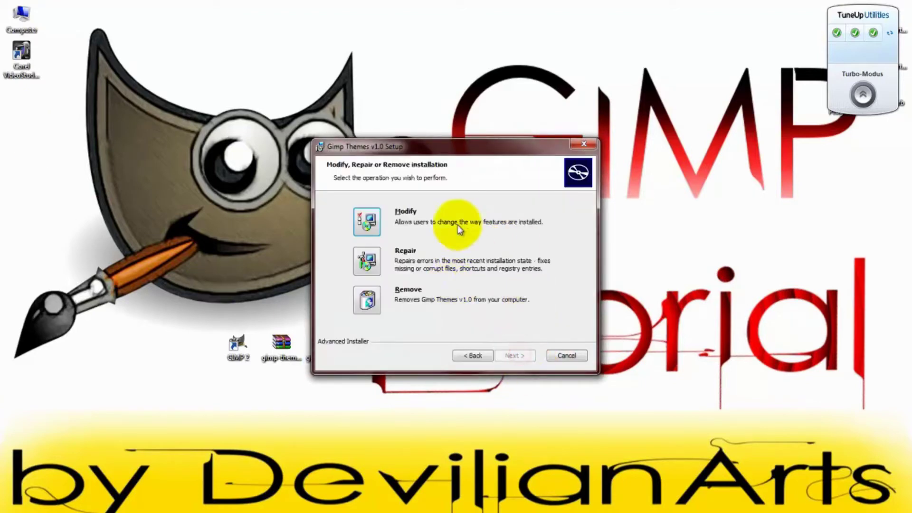
pyautogui.click(576, 144)
pyautogui.click(422, 282)
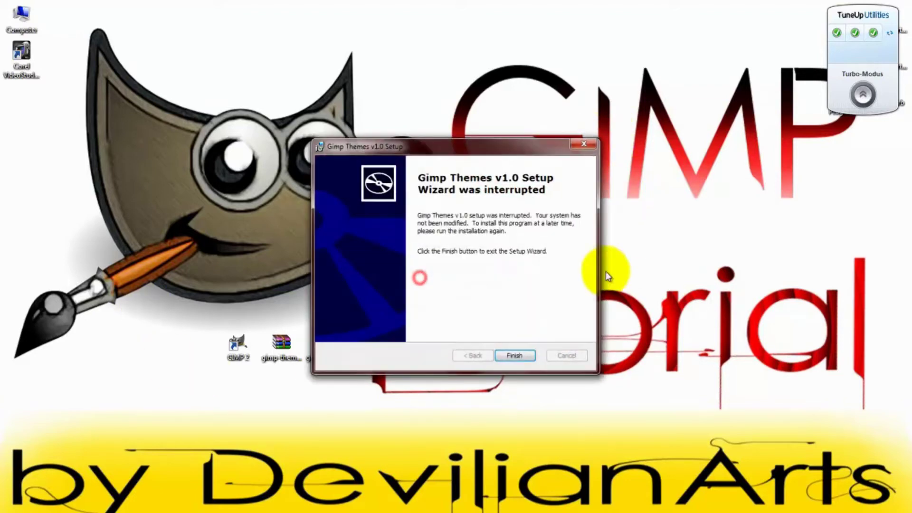
pyautogui.click(514, 354)
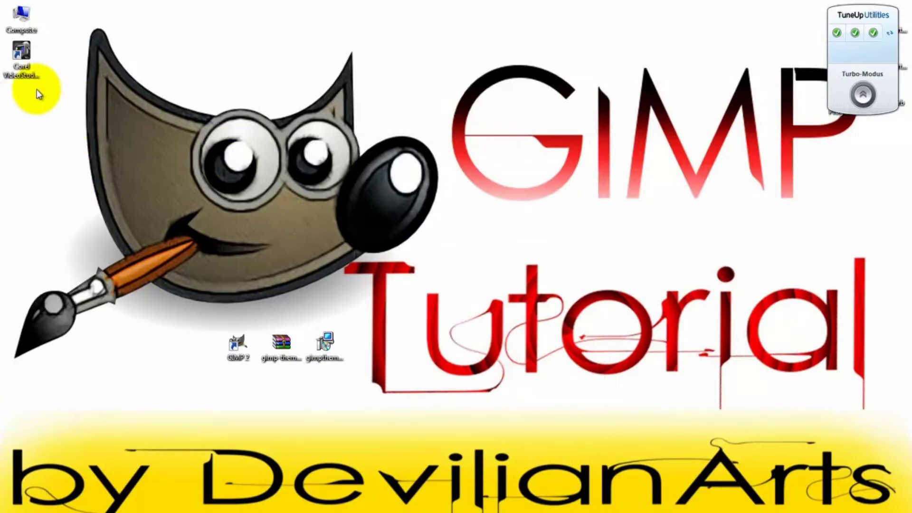
# Add a Gimp themes desktop shortcut from the Start menu and delete the gimpthemes1.0 installer.
pyautogui.click(9, 512)
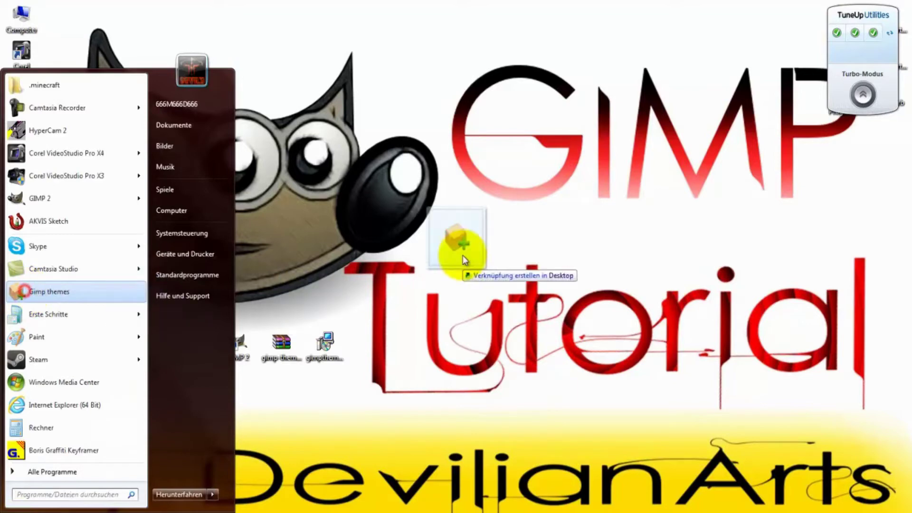
pyautogui.moveTo(24, 291)
pyautogui.mouseDown()
pyautogui.moveTo(458, 228)
pyautogui.moveTo(177, 359)
pyautogui.mouseUp()
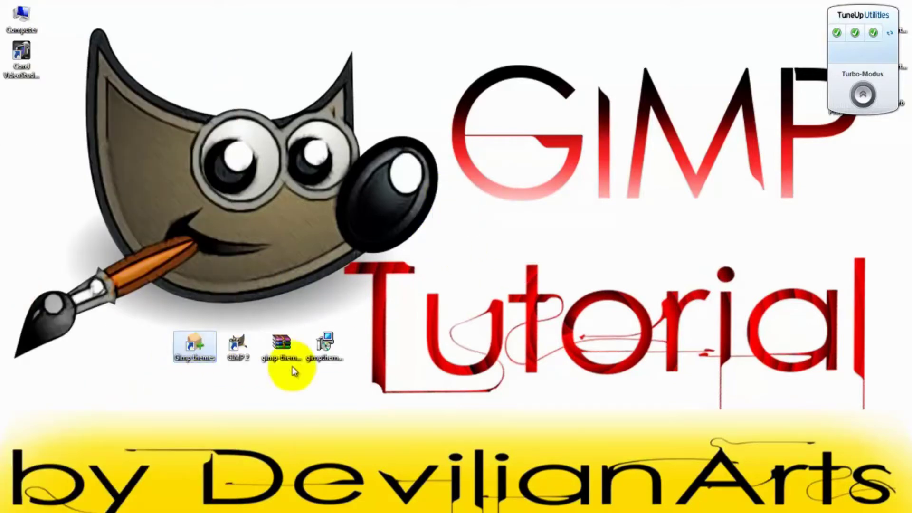
pyautogui.rightClick(327, 348)
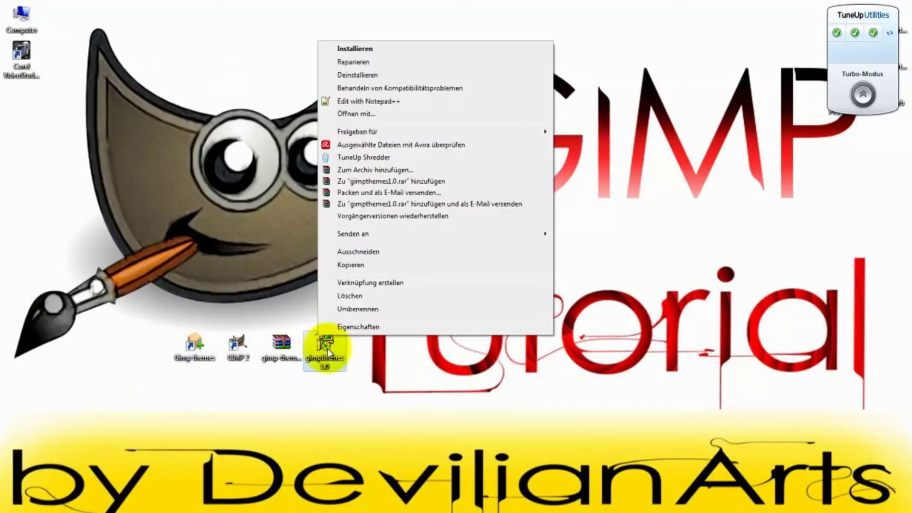
pyautogui.click(349, 296)
pyautogui.click(505, 342)
# Delete the gimp-themes archive, then move the Gimp themes shortcut beside GIMP 2 and launch it.
pyautogui.rightClick(279, 348)
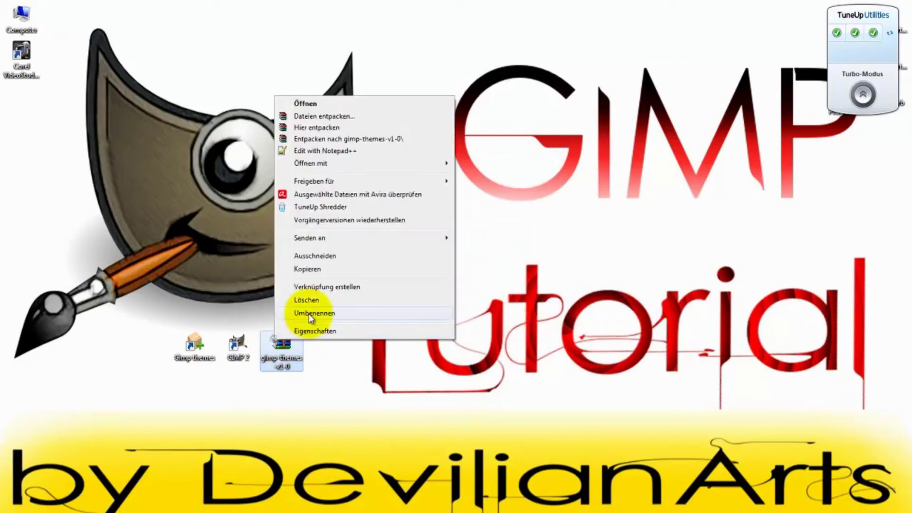
pyautogui.click(309, 299)
pyautogui.press('Return')
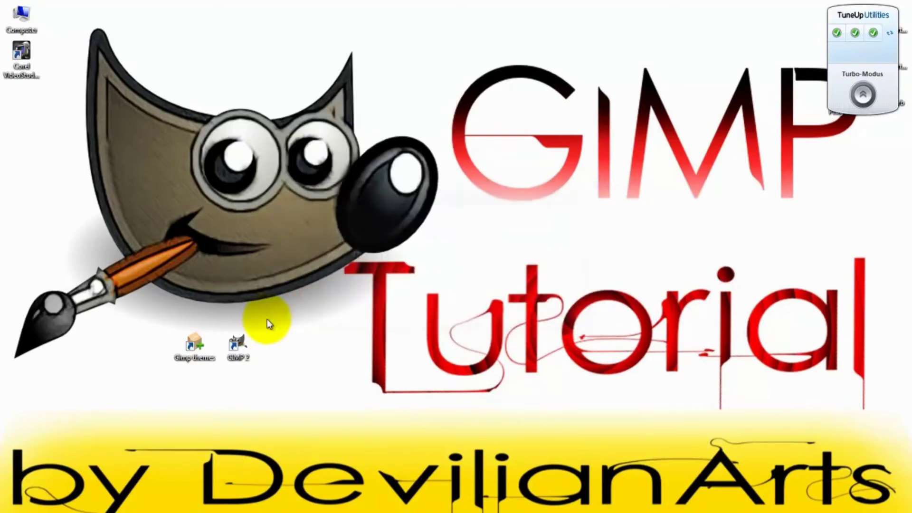
pyautogui.moveTo(188, 339); pyautogui.dragTo(289, 339)
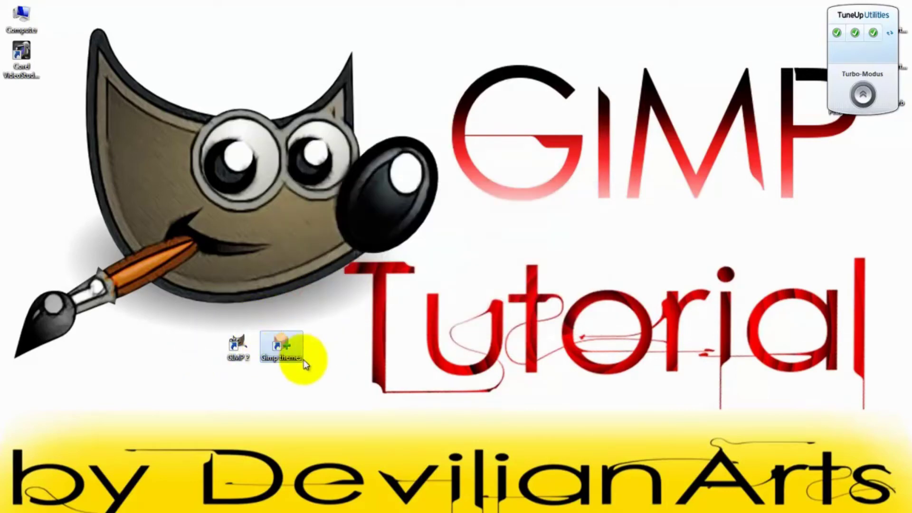
pyautogui.doubleClick(276, 345)
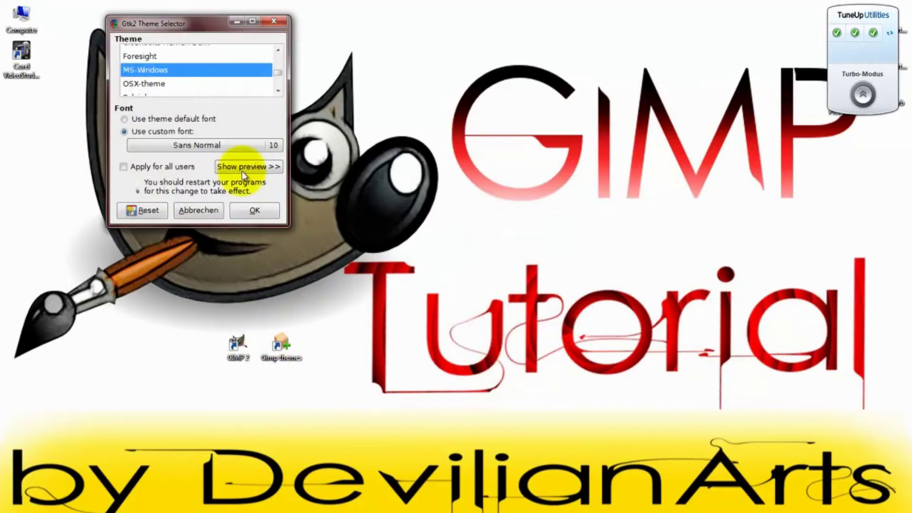
# Preview the AnachronAna, Aurora, Aurora-Midnight, Clearlooks Human and Foresight themes in turn.
pyautogui.moveTo(170, 22)
pyautogui.mouseDown()
pyautogui.moveTo(219, 60)
pyautogui.moveTo(522, 45)
pyautogui.moveTo(512, 50)
pyautogui.mouseUp()
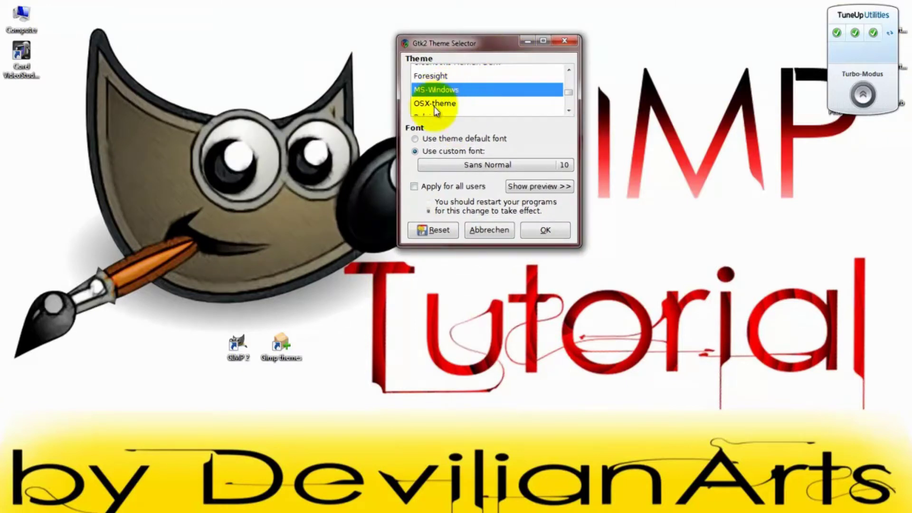
pyautogui.scroll(5, 522, 95)
pyautogui.scroll(5, 527, 100)
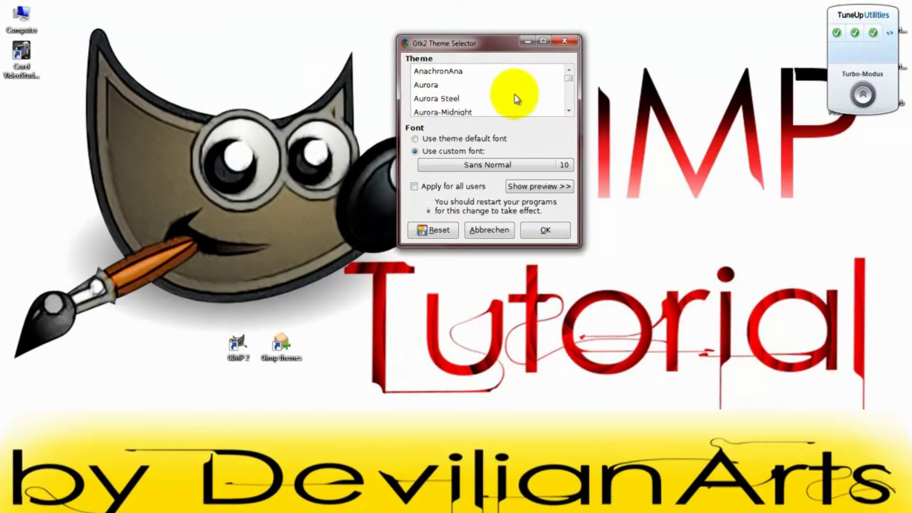
pyautogui.click(440, 72)
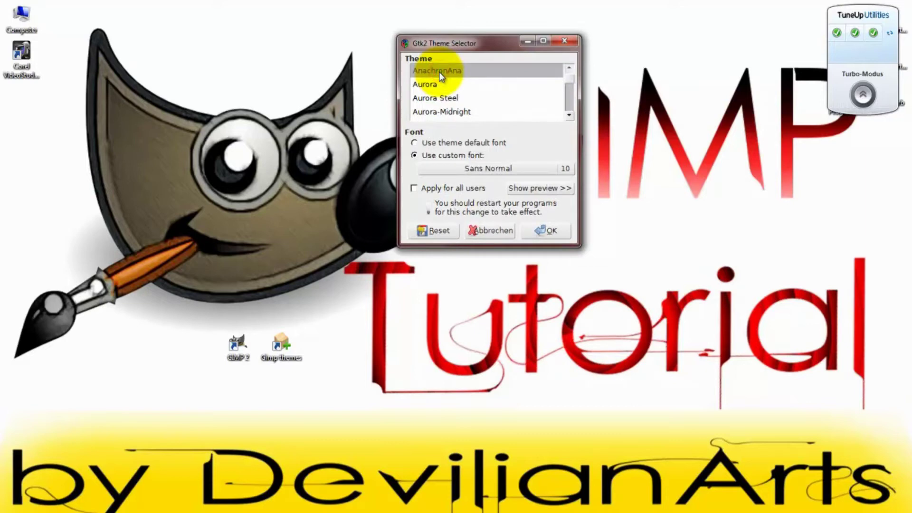
pyautogui.click(436, 85)
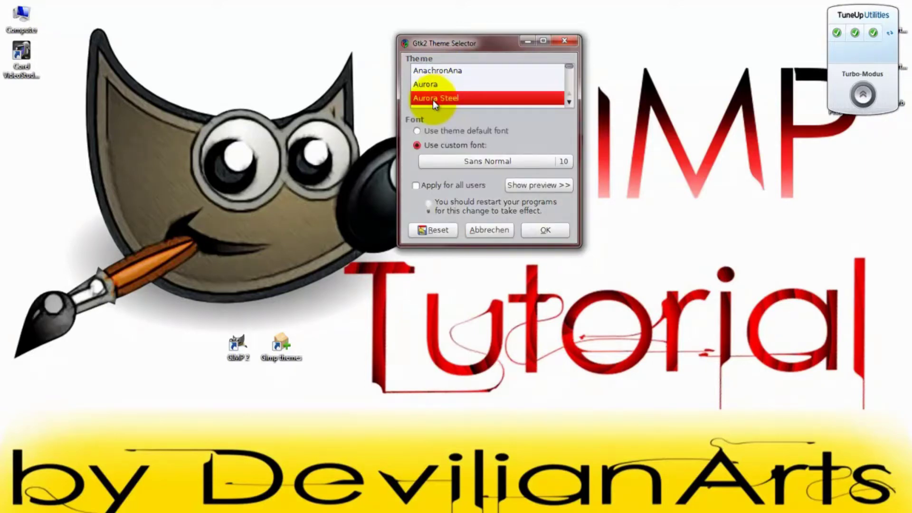
pyautogui.press('Down')
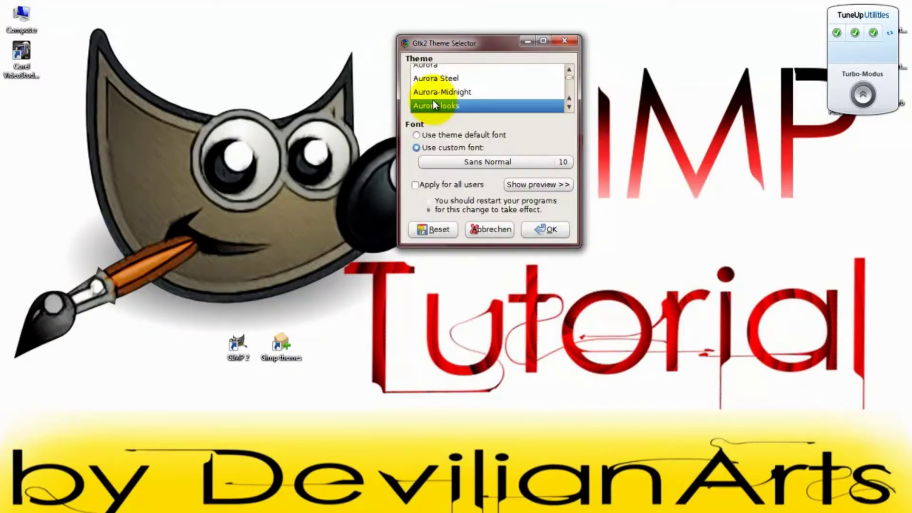
pyautogui.press('Down')
pyautogui.press('Down')
pyautogui.press('Down')
pyautogui.press('Down')
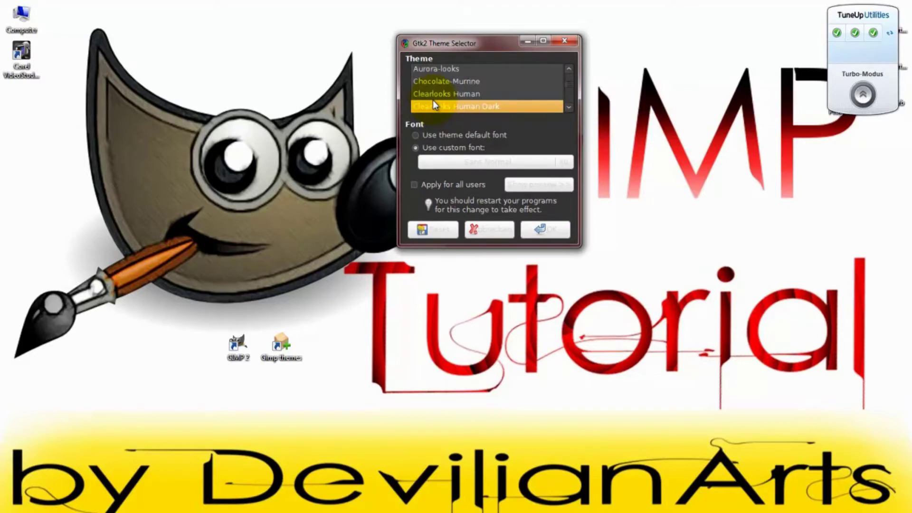
pyautogui.press('Down')
# Step on toward Raleigh, revisit Clearlooks Human Dark, then settle on Aurora-Midnight.
pyautogui.press('Down')
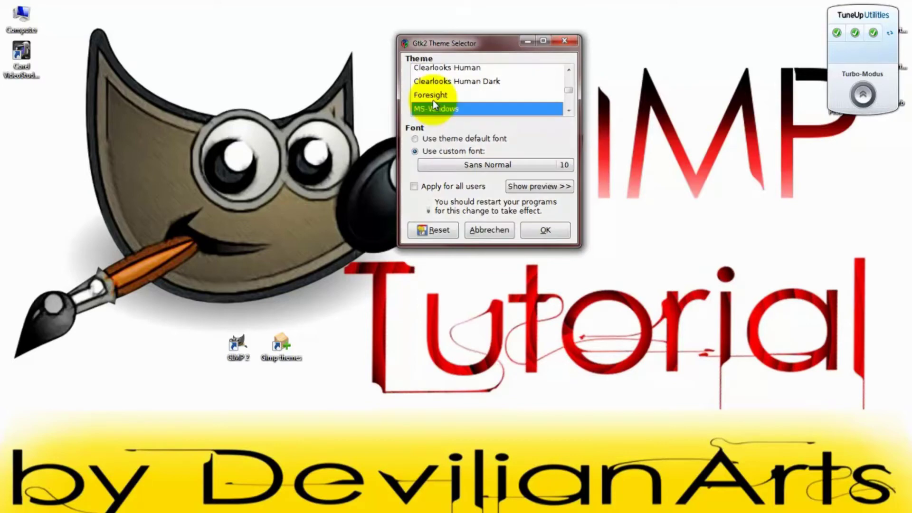
pyautogui.press('Down')
pyautogui.press('Down')
pyautogui.press('Down')
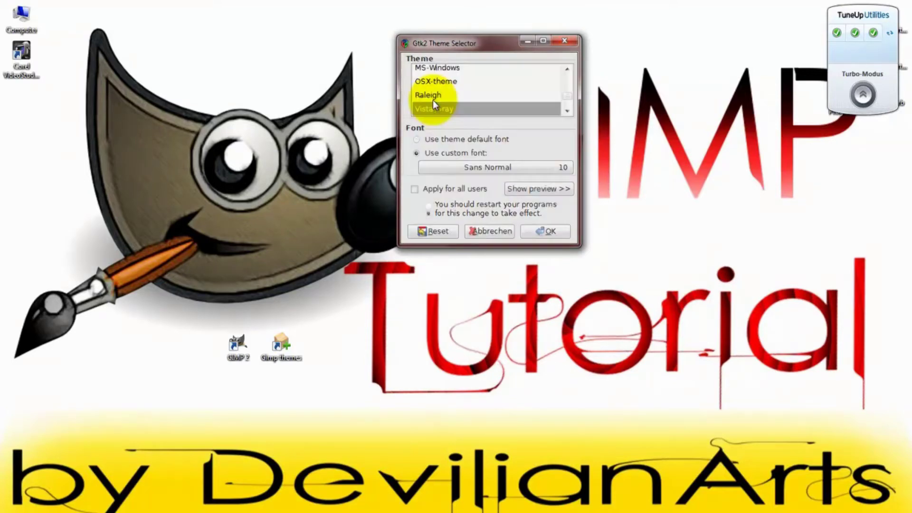
pyautogui.press('Down')
pyautogui.press('Down')
pyautogui.press('Down')
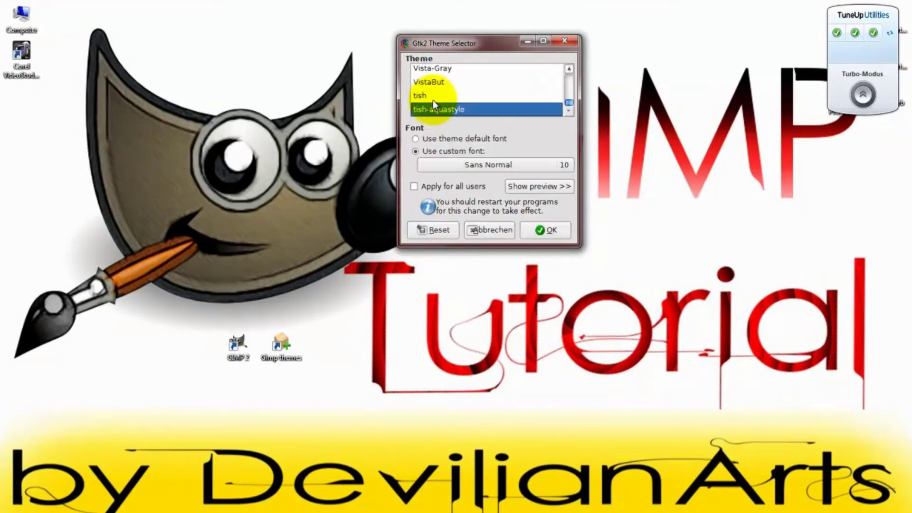
pyautogui.press('Home')
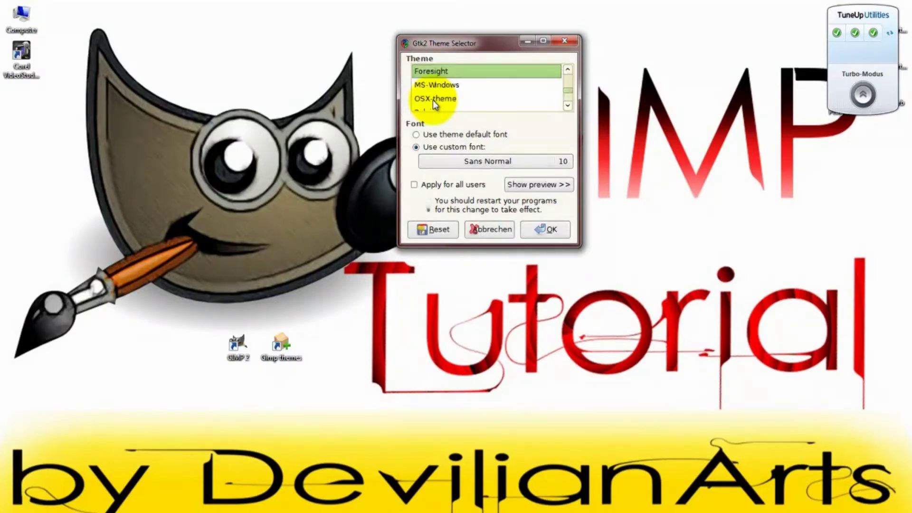
pyautogui.press('Up')
pyautogui.press('Down')
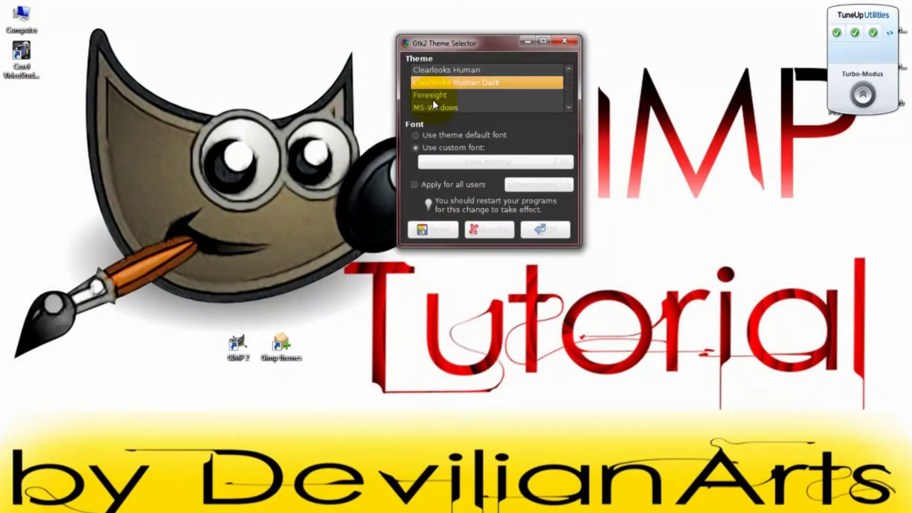
pyautogui.press('Up')
pyautogui.press('Up')
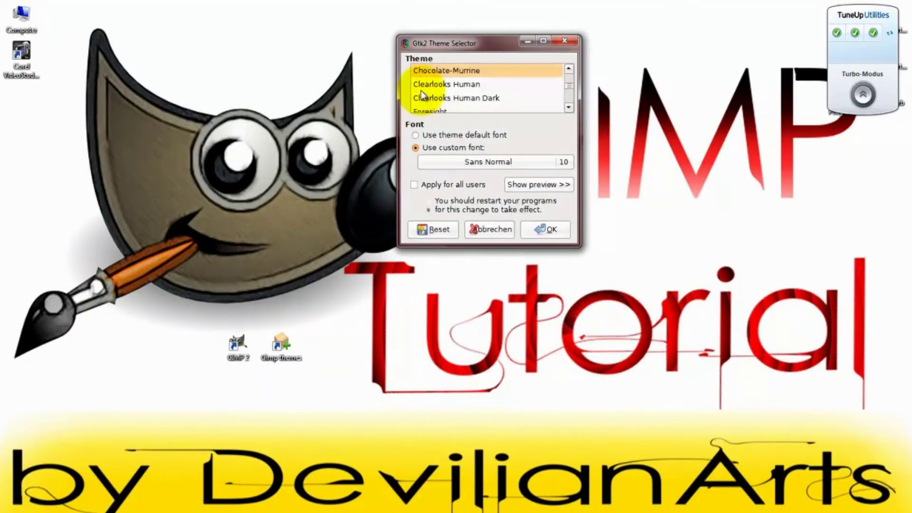
pyautogui.press('Up')
pyautogui.press('Up')
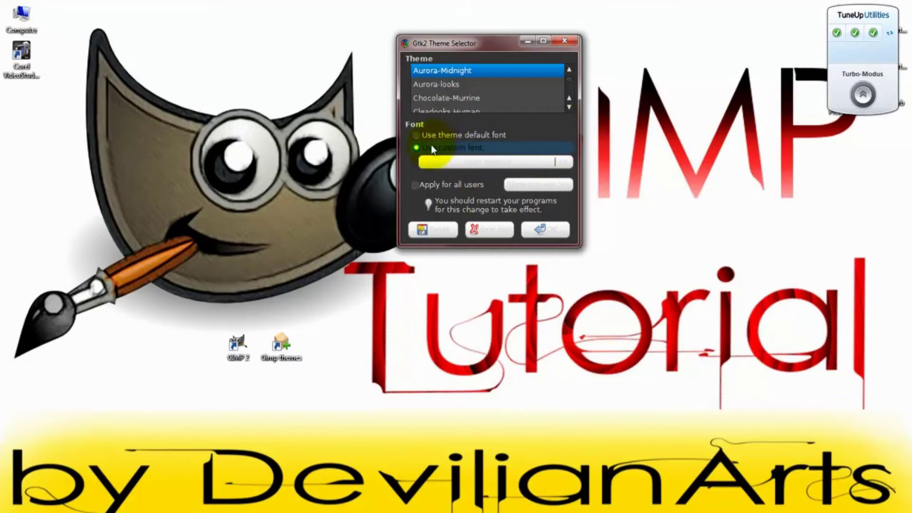
# Enable a custom font while keeping Sans Normal 10, and turn on the live widget preview.
pyautogui.click(519, 160)
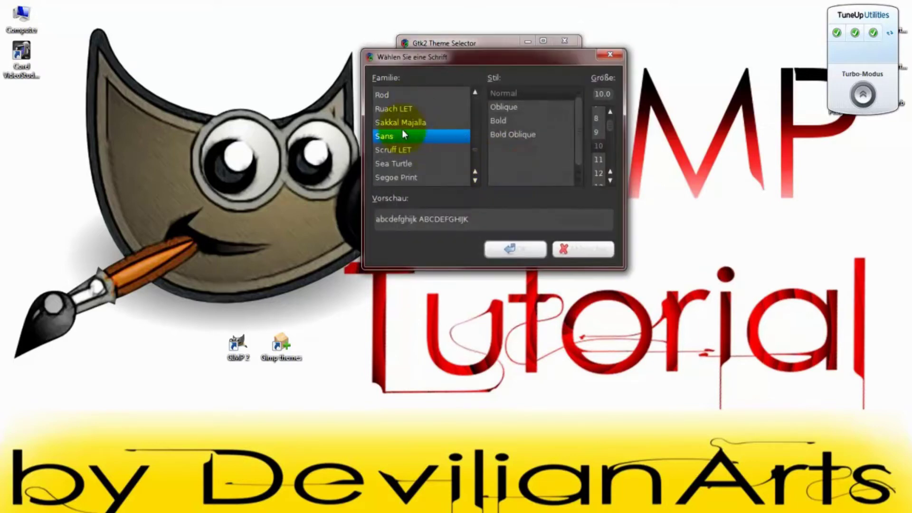
pyautogui.scroll(-2, 408, 152)
pyautogui.scroll(-2, 419, 177)
pyautogui.scroll(-1, 424, 169)
pyautogui.scroll(-1, 395, 147)
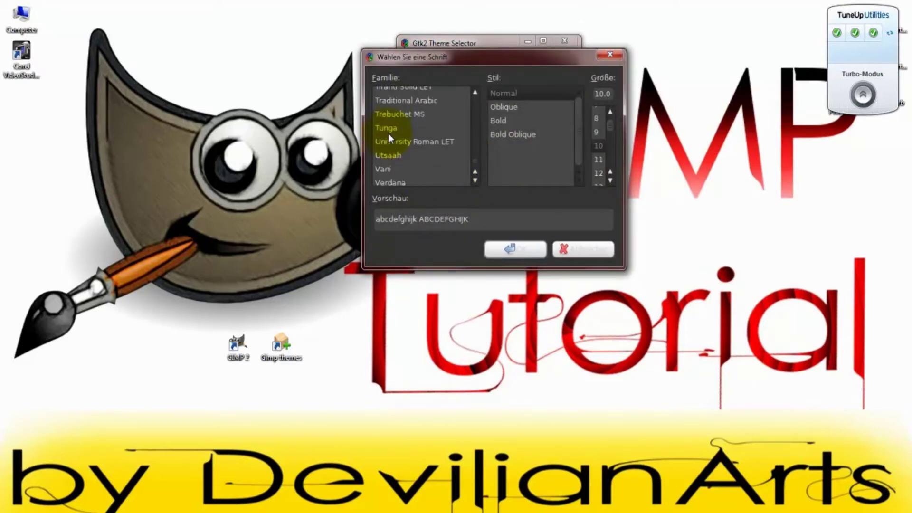
pyautogui.scroll(-2, 392, 135)
pyautogui.click(608, 54)
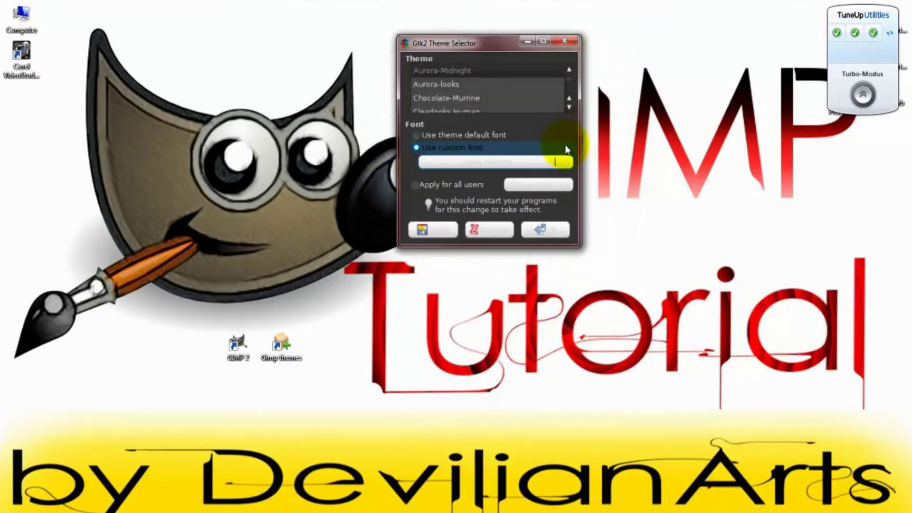
pyautogui.click(531, 188)
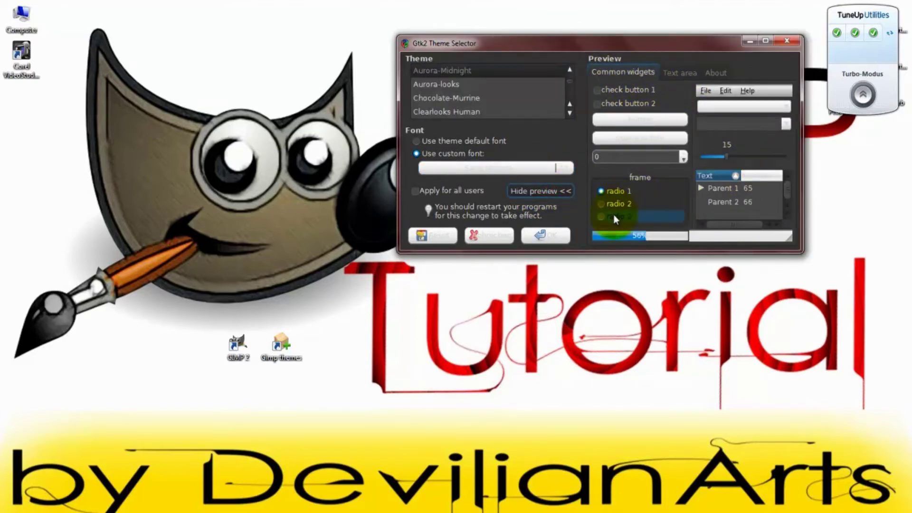
# Check the Text area and About preview tabs, then return to Common widgets.
pyautogui.click(672, 74)
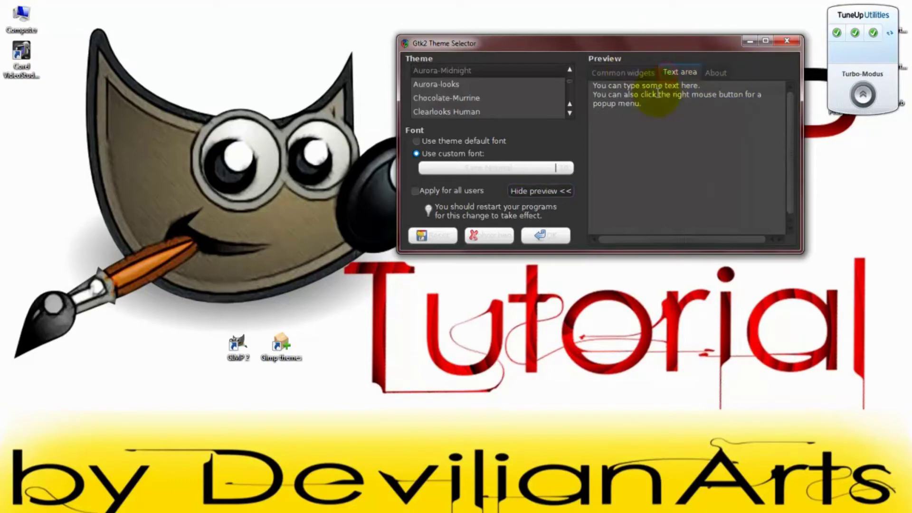
pyautogui.click(715, 73)
pyautogui.click(618, 73)
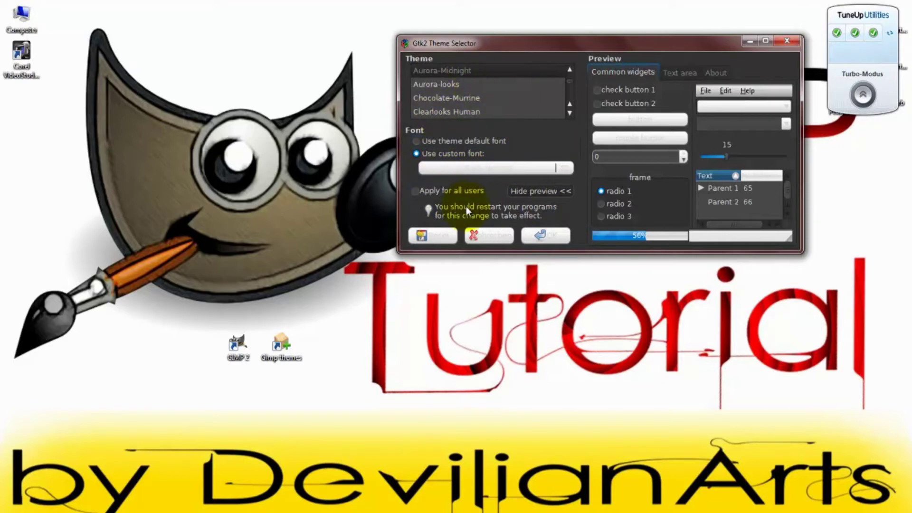
# Choose Arial as the custom font in the font chooser and confirm it.
pyautogui.click(494, 169)
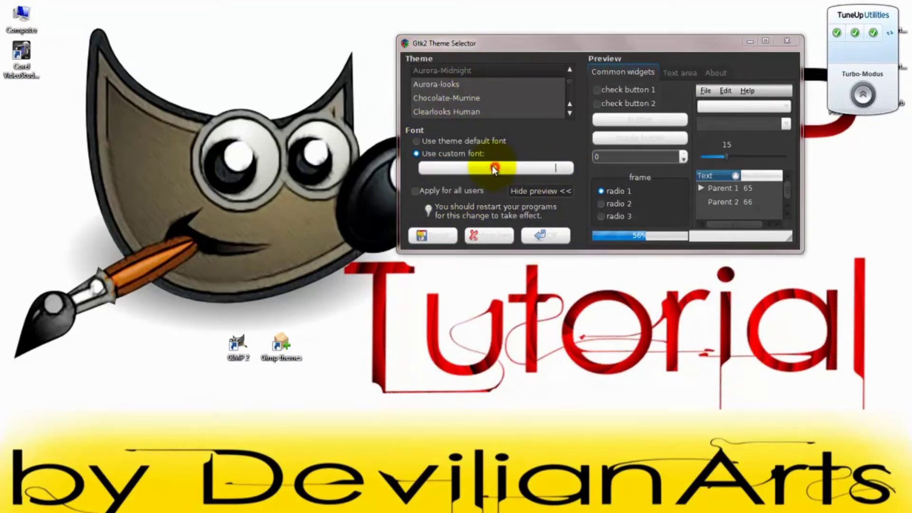
pyautogui.scroll(3, 532, 129)
pyautogui.scroll(3, 534, 124)
pyautogui.scroll(3, 538, 123)
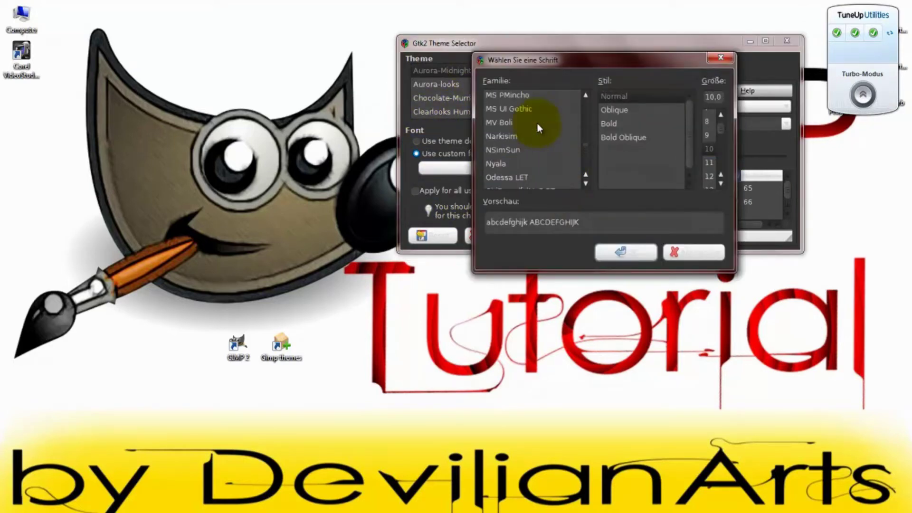
pyautogui.scroll(3, 585, 144)
pyautogui.scroll(5, 584, 106)
pyautogui.scroll(5, 585, 105)
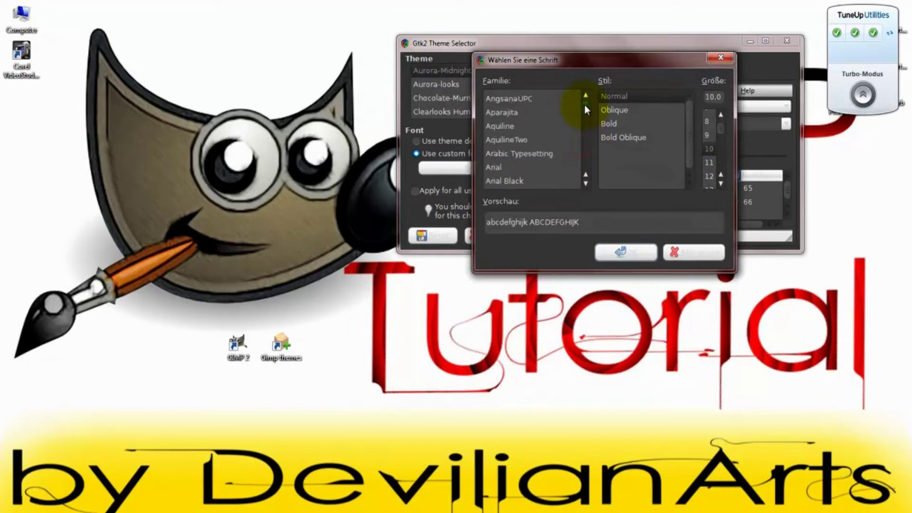
pyautogui.scroll(5, 584, 104)
pyautogui.scroll(-2, 520, 121)
pyautogui.scroll(-1, 520, 122)
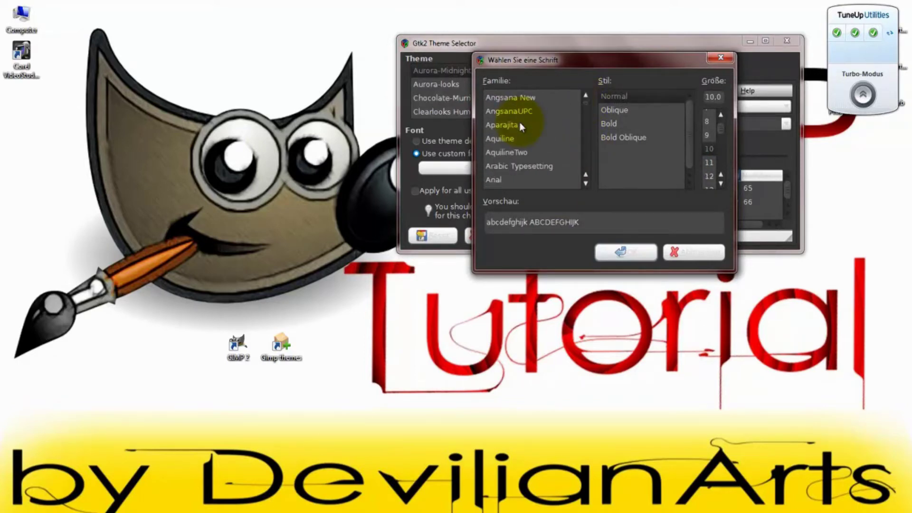
pyautogui.scroll(-2, 541, 119)
pyautogui.click(498, 142)
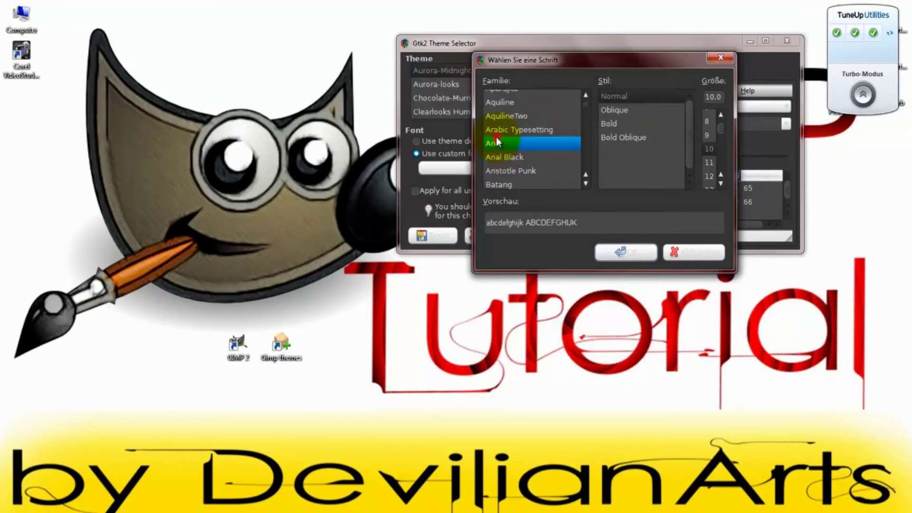
pyautogui.click(640, 251)
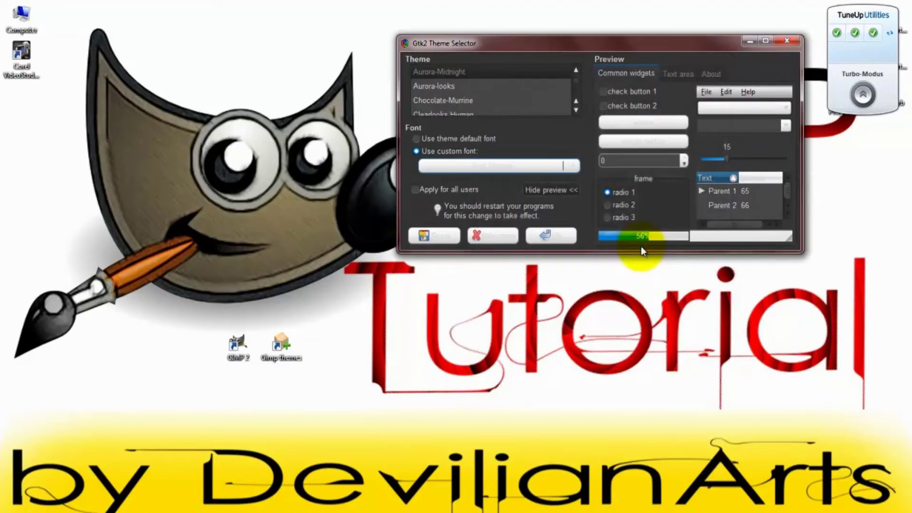
pyautogui.moveTo(507, 45); pyautogui.dragTo(469, 49)
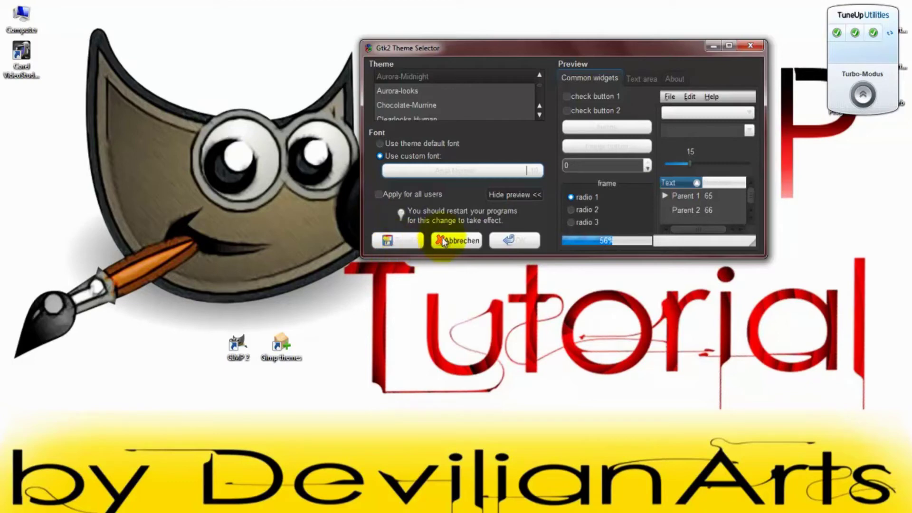
# Save Aurora-Midnight with Arial, overwriting the existing .gtkrc-2.0 file.
pyautogui.click(519, 241)
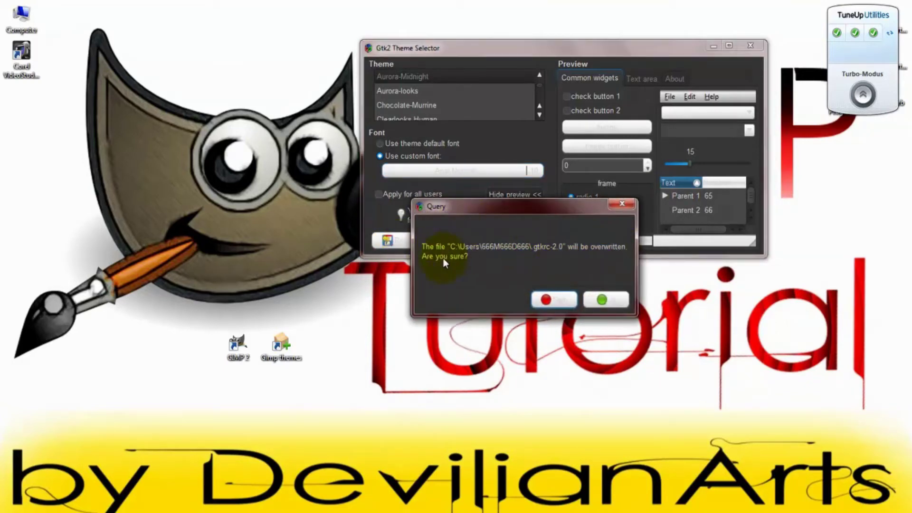
pyautogui.click(606, 299)
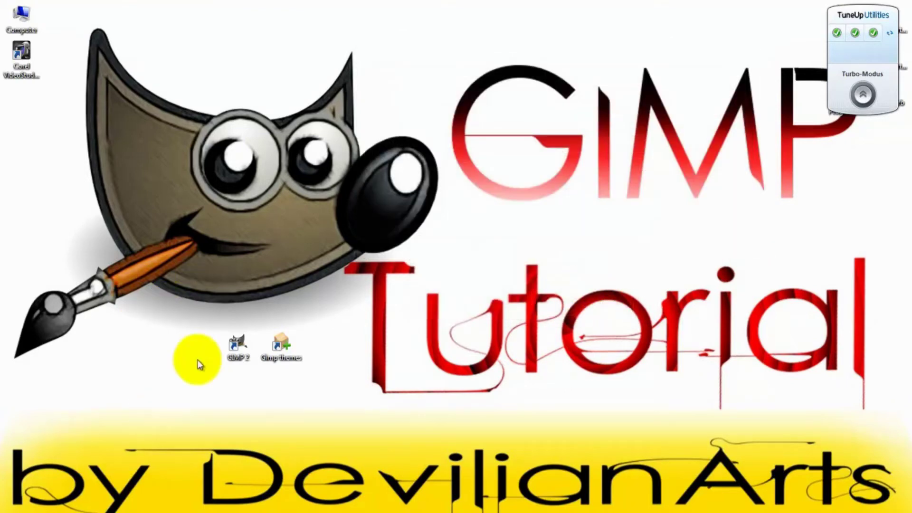
# Relaunch GIMP maximized and widen and reposition the toolbox to seven columns.
pyautogui.doubleClick(235, 346)
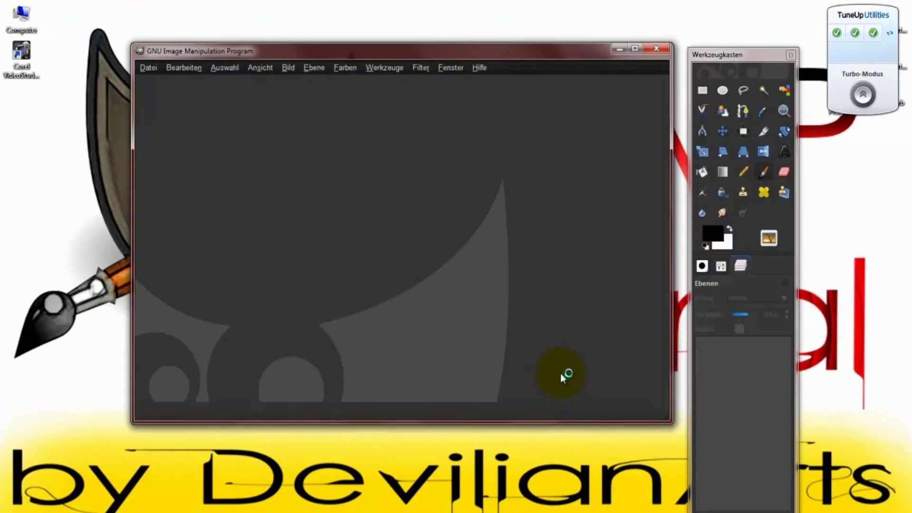
pyautogui.click(637, 48)
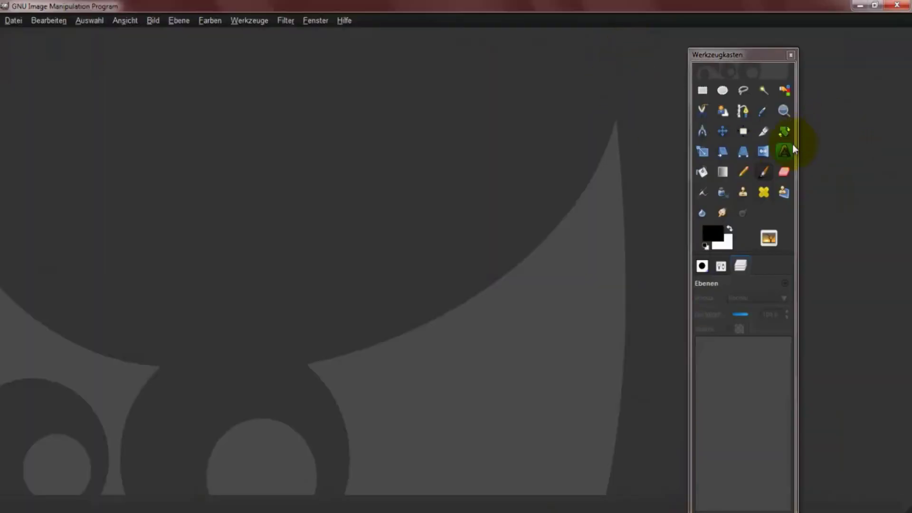
pyautogui.moveTo(797, 145); pyautogui.dragTo(841, 143)
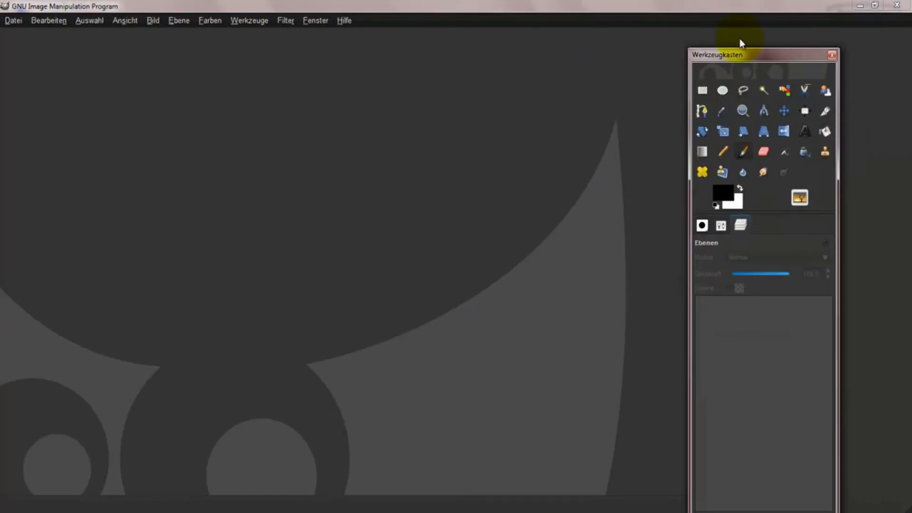
pyautogui.moveTo(739, 55); pyautogui.dragTo(756, 34)
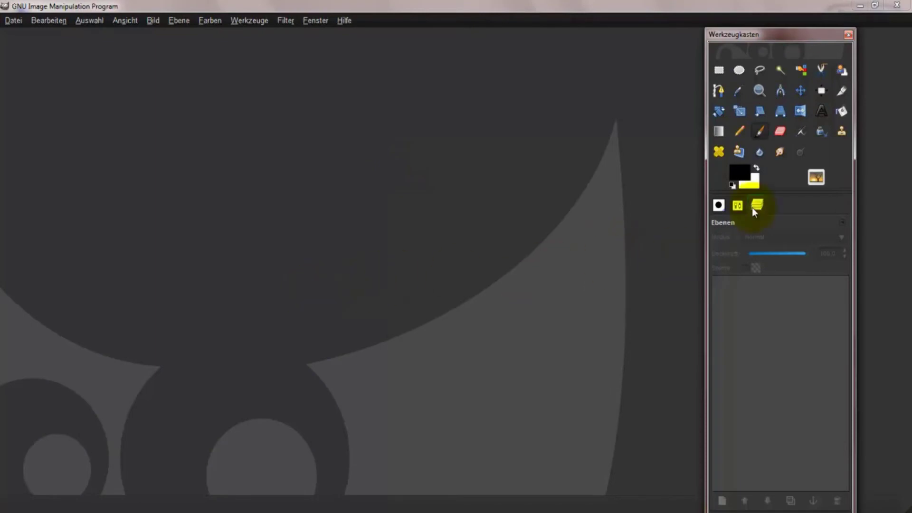
pyautogui.moveTo(787, 36); pyautogui.dragTo(703, 29)
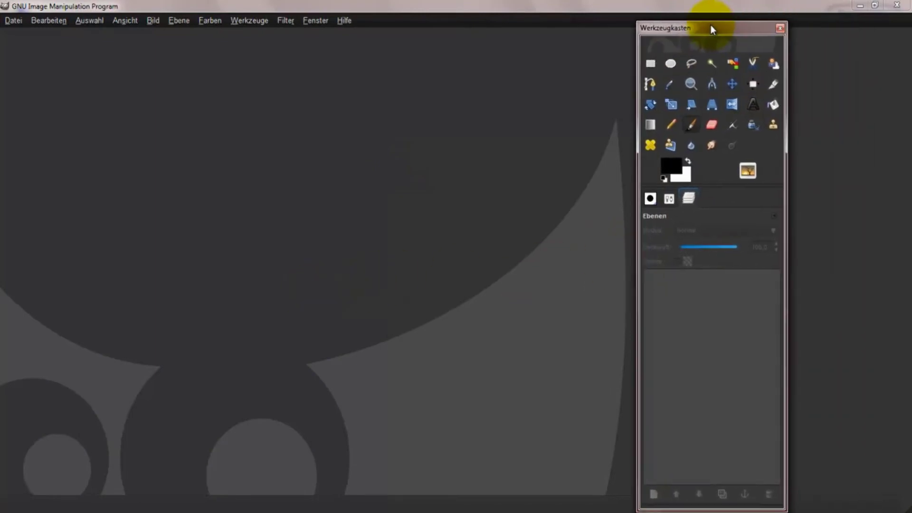
# Check a tool and the Auswahl menu in the dark theme, then minimize GIMP.
pyautogui.click(658, 125)
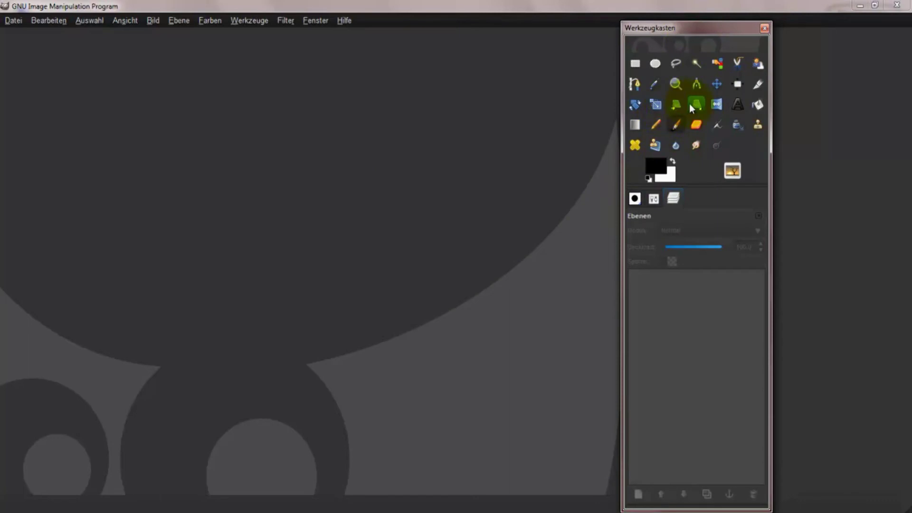
pyautogui.click(89, 22)
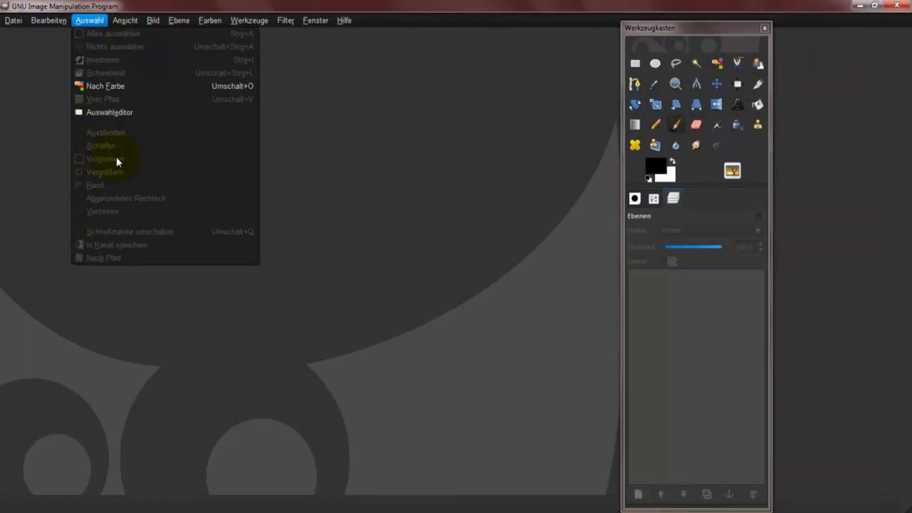
pyautogui.click(442, 3)
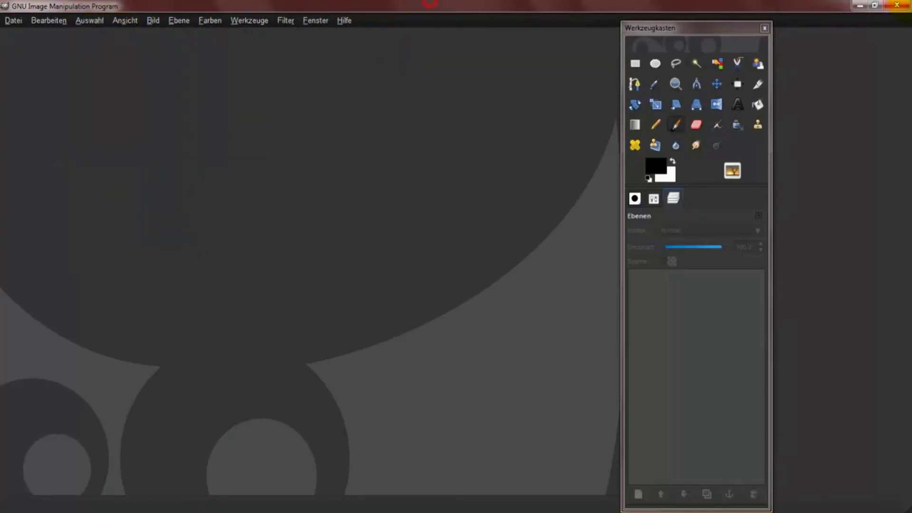
pyautogui.click(861, 5)
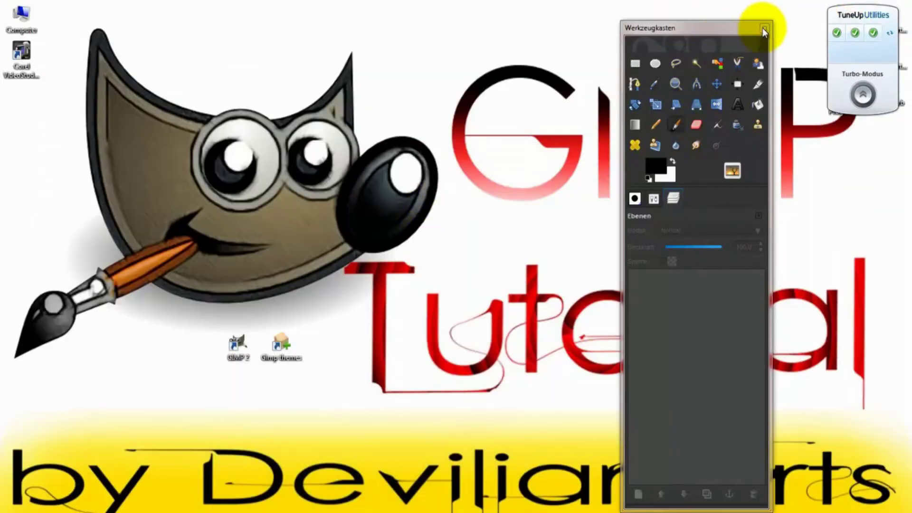
pyautogui.click(763, 29)
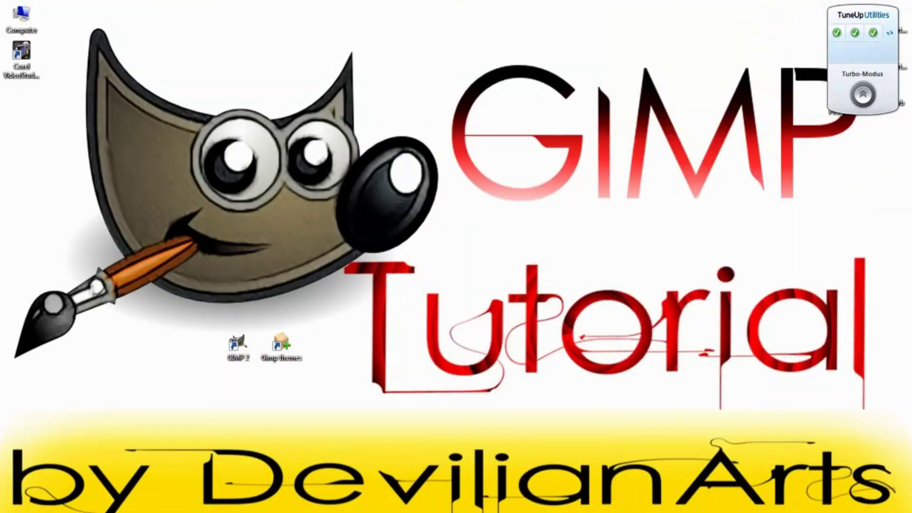